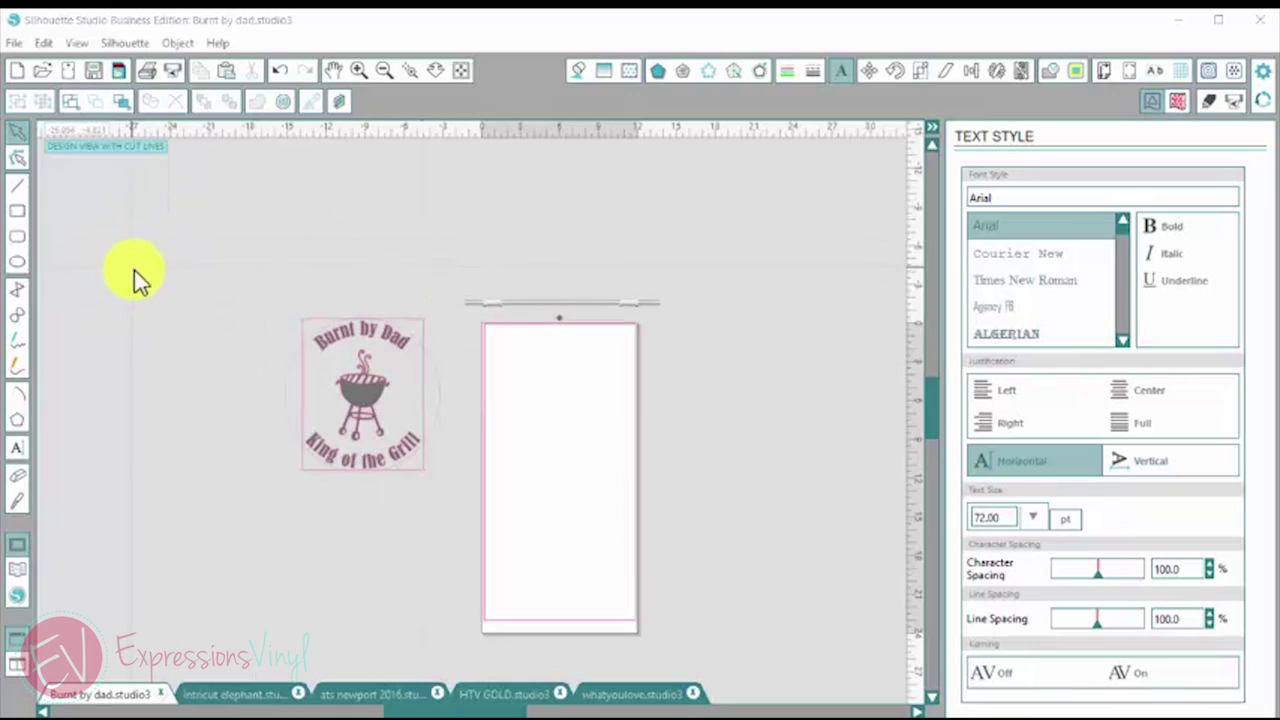
Step: Select the Ellipse tool to draw beside the Burnt by Dad design
click(18, 264)
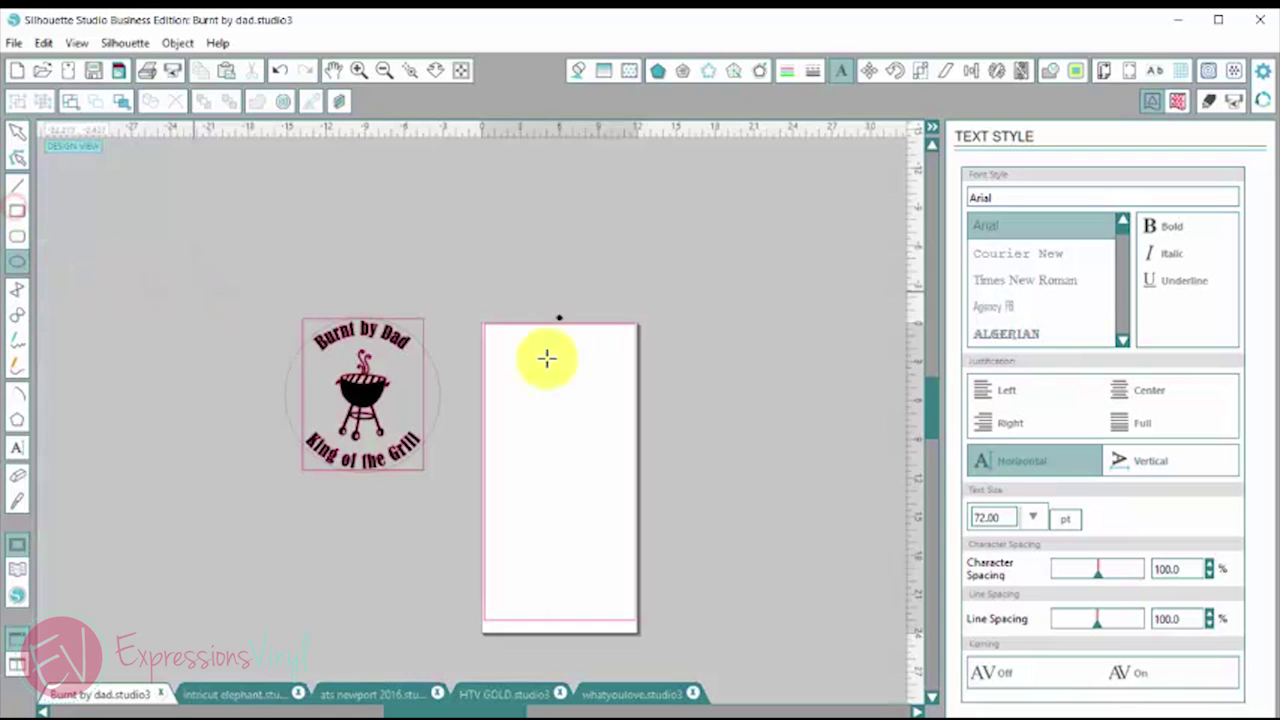
Step: Draw an ellipse on the blank page and resize it to about 12 × 12 in
mouse_move(521, 372)
mouse_down()
mouse_move(552, 425)
mouse_move(683, 516)
mouse_move(698, 547)
mouse_move(700, 503)
mouse_up()
click(560, 400)
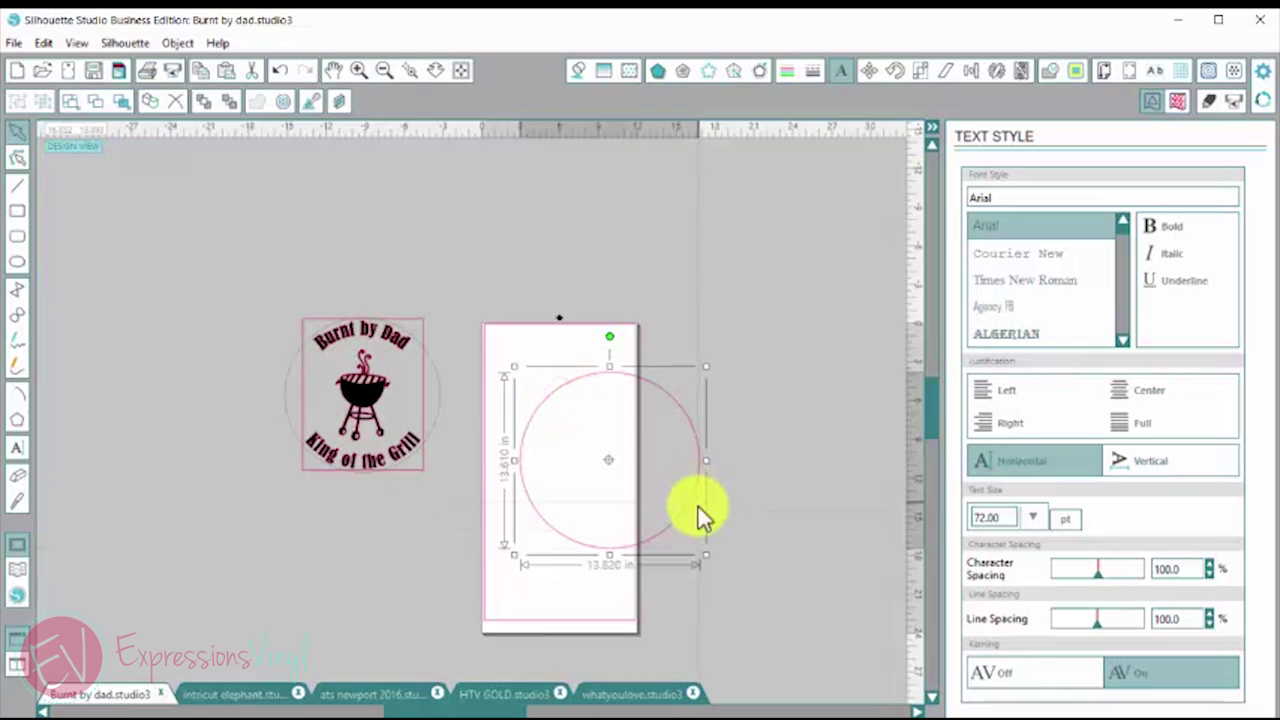
drag(706, 459, 681, 468)
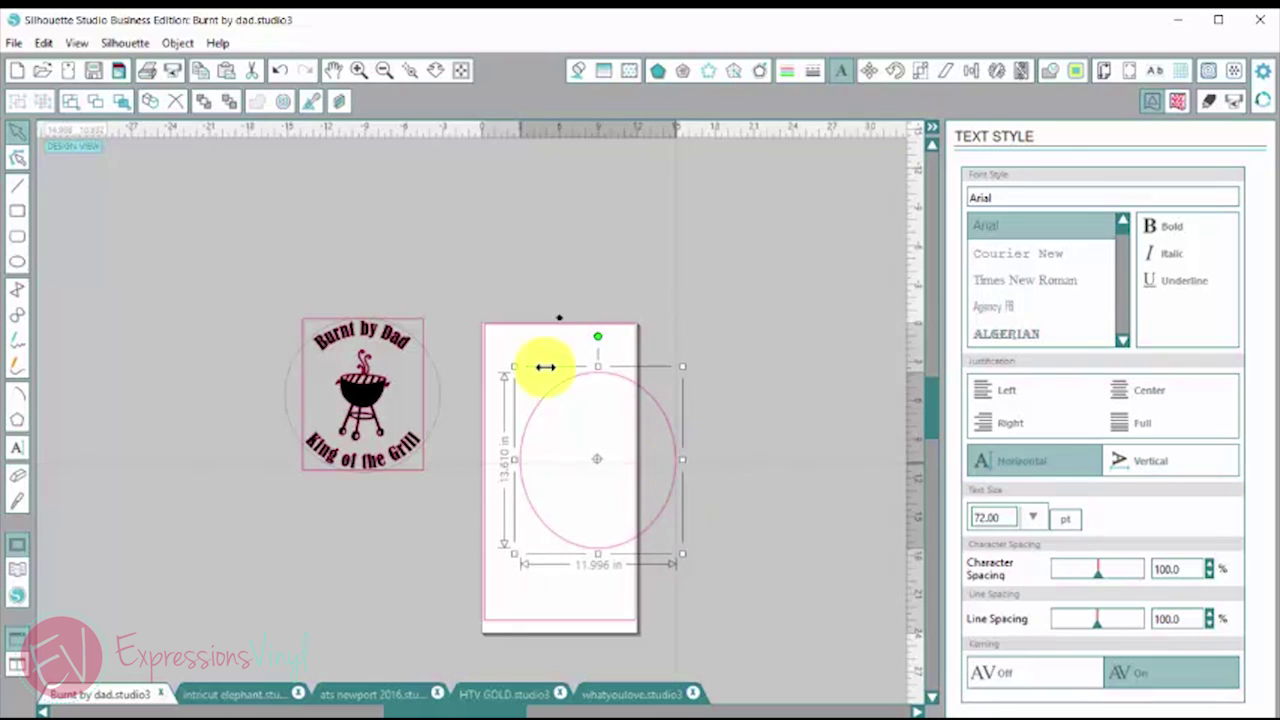
drag(598, 367, 598, 389)
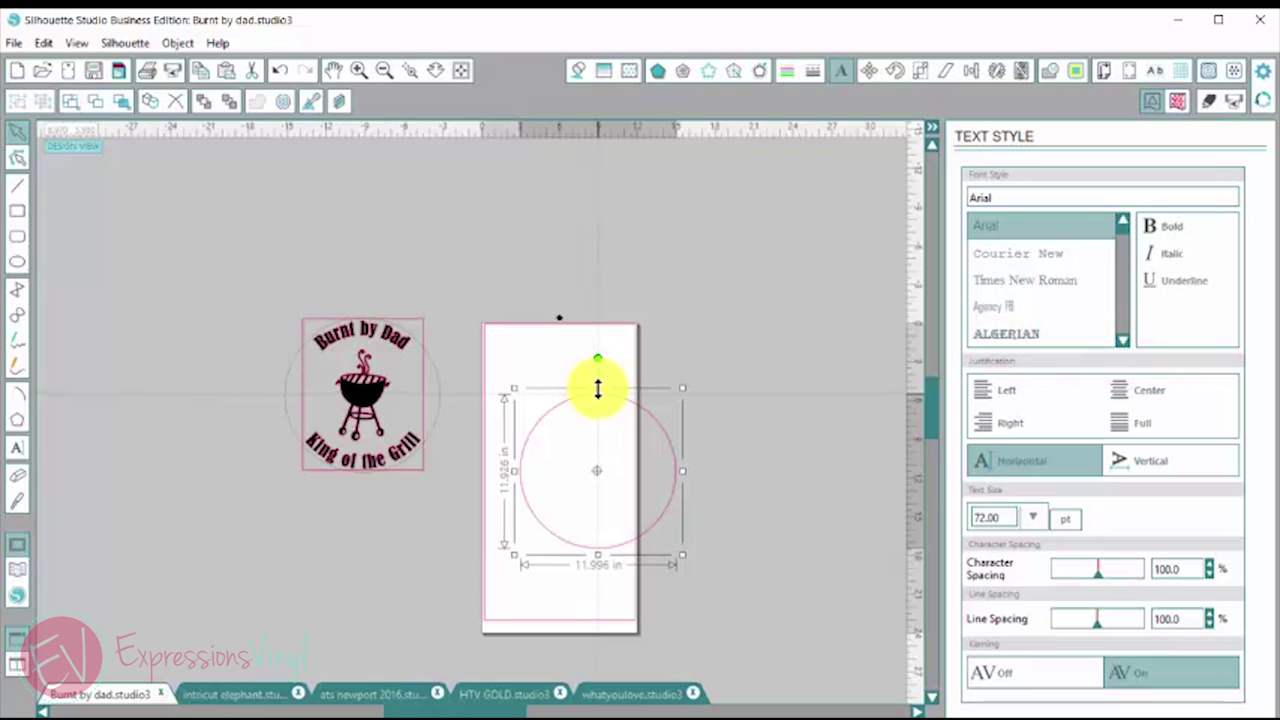
Step: Add the text 'Burnt by Dad' above the page and select it
click(71, 429)
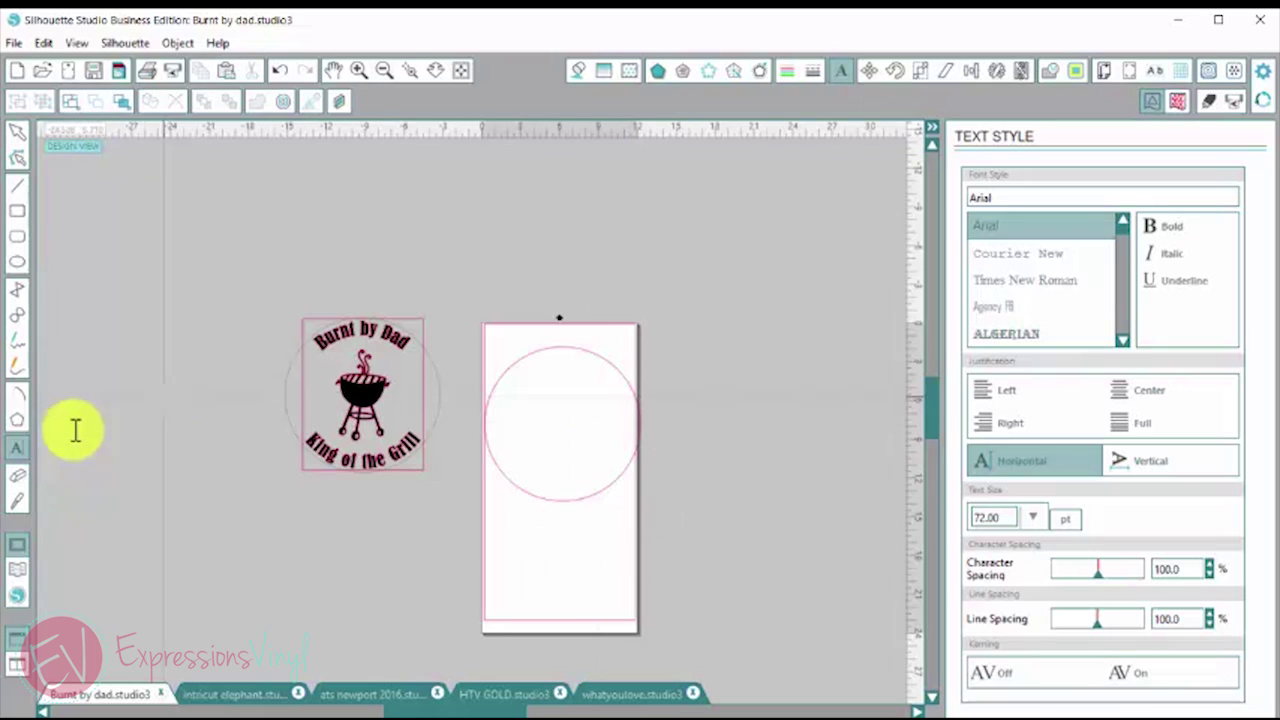
click(23, 451)
click(420, 224)
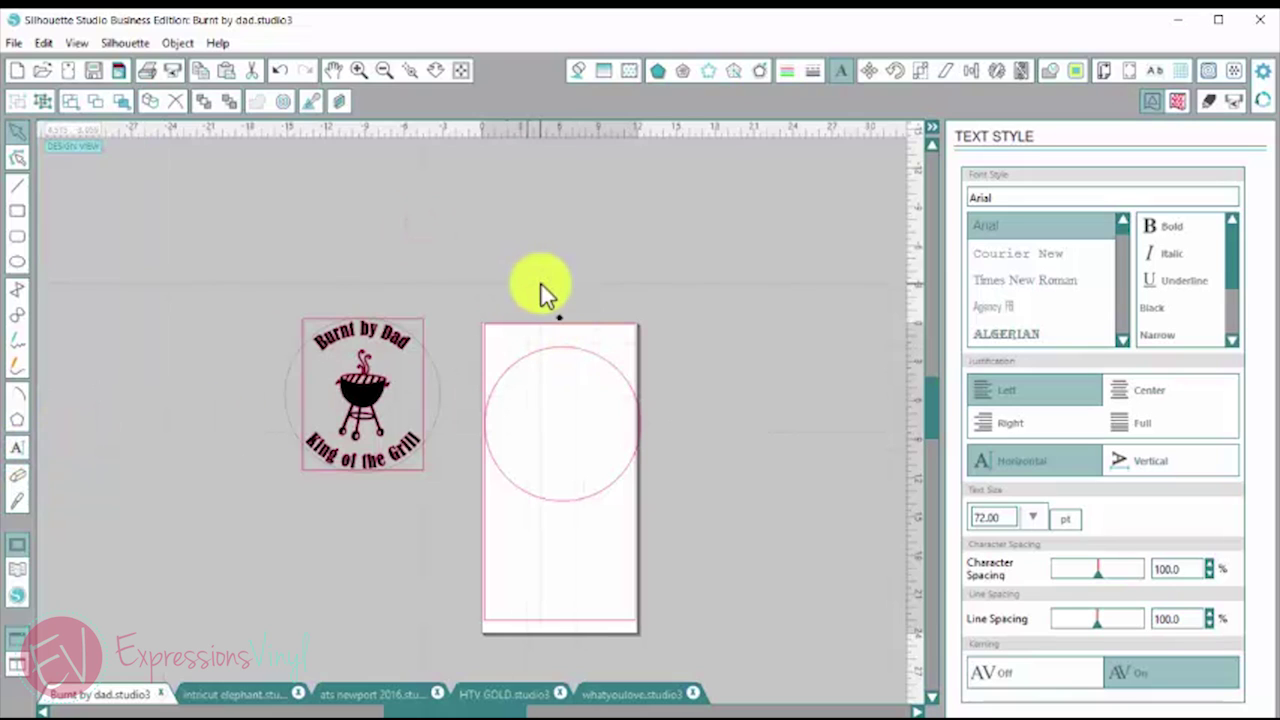
click(540, 288)
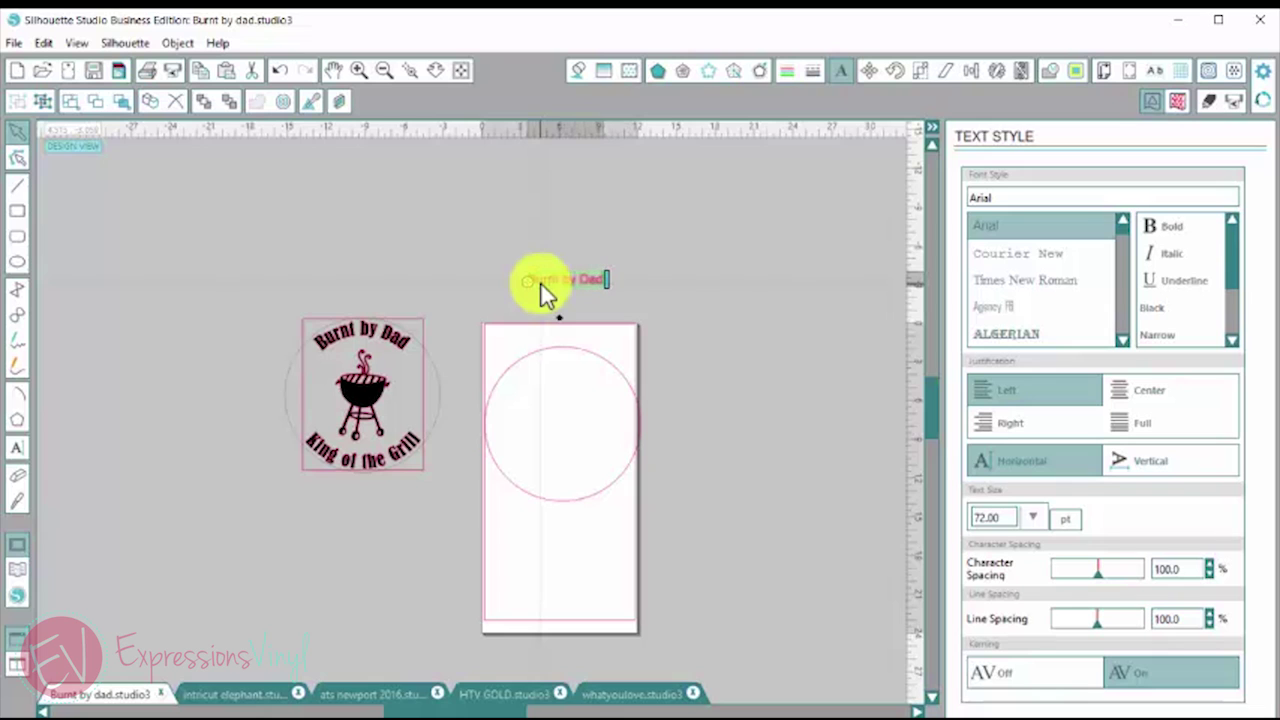
drag(608, 278, 517, 277)
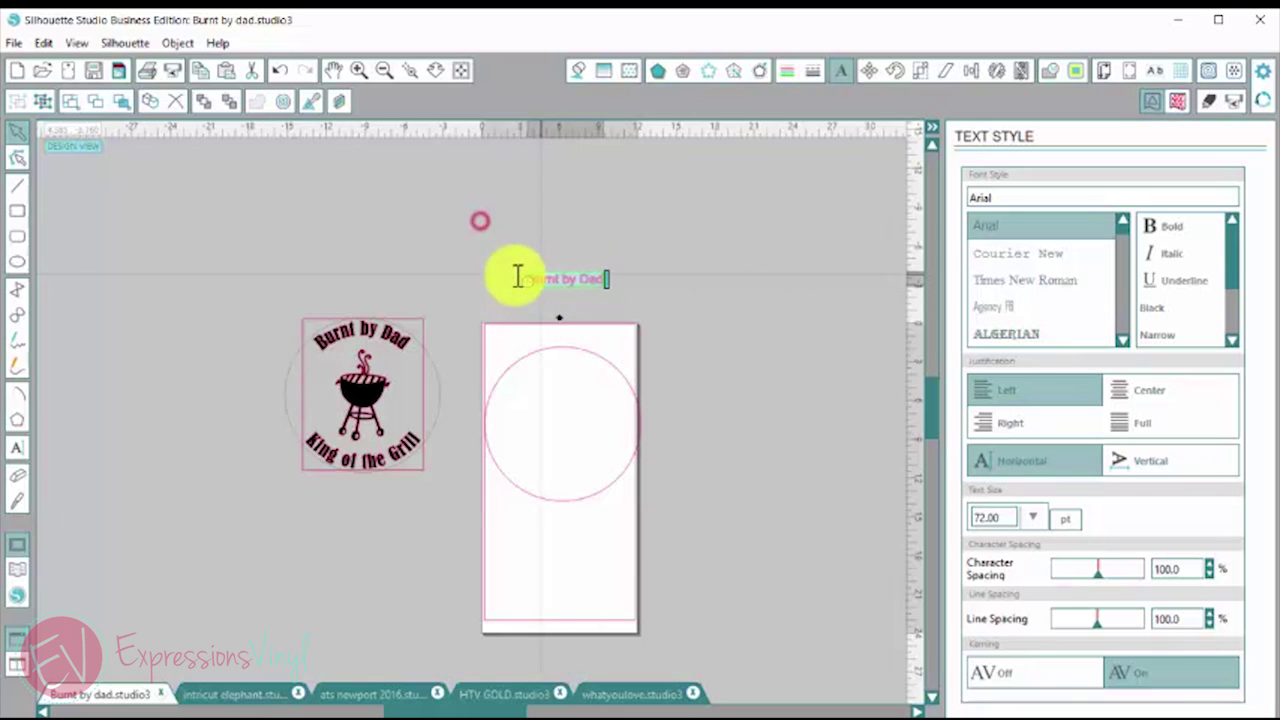
Step: Check which font the original Burnt by Dad text uses
double_click(994, 197)
text(magneto)
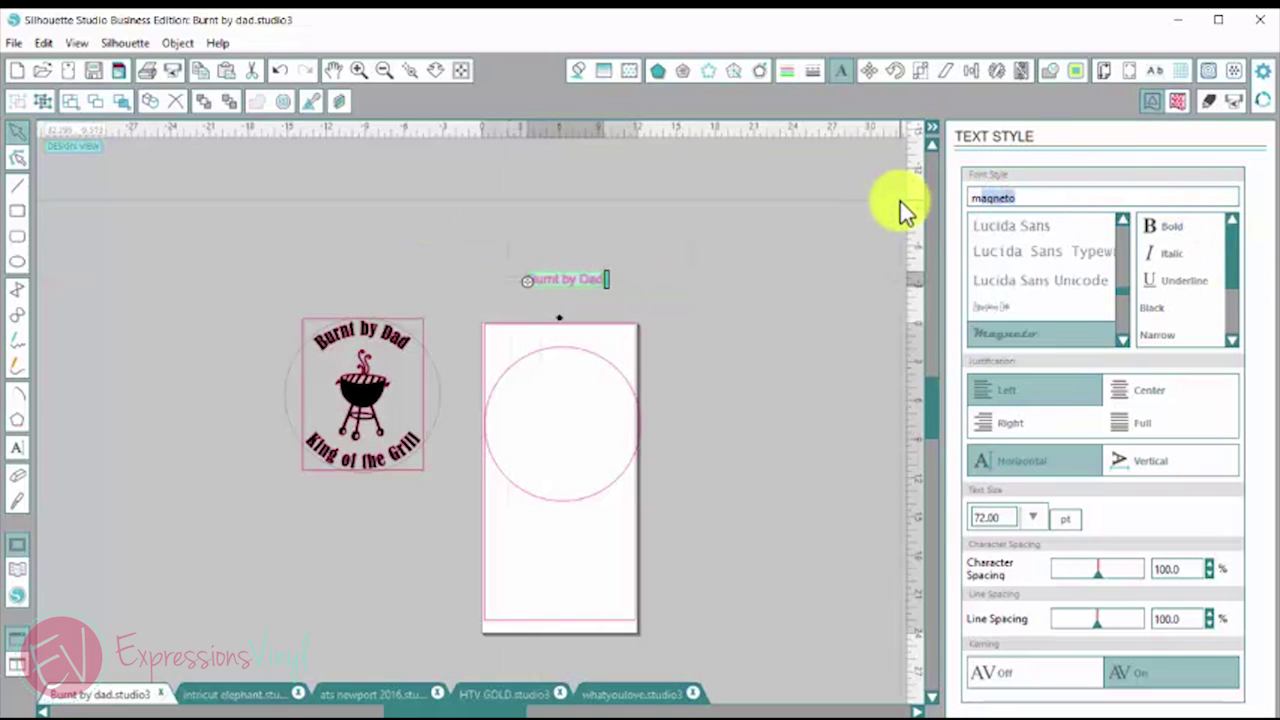
scroll(1100, 340, down, 2)
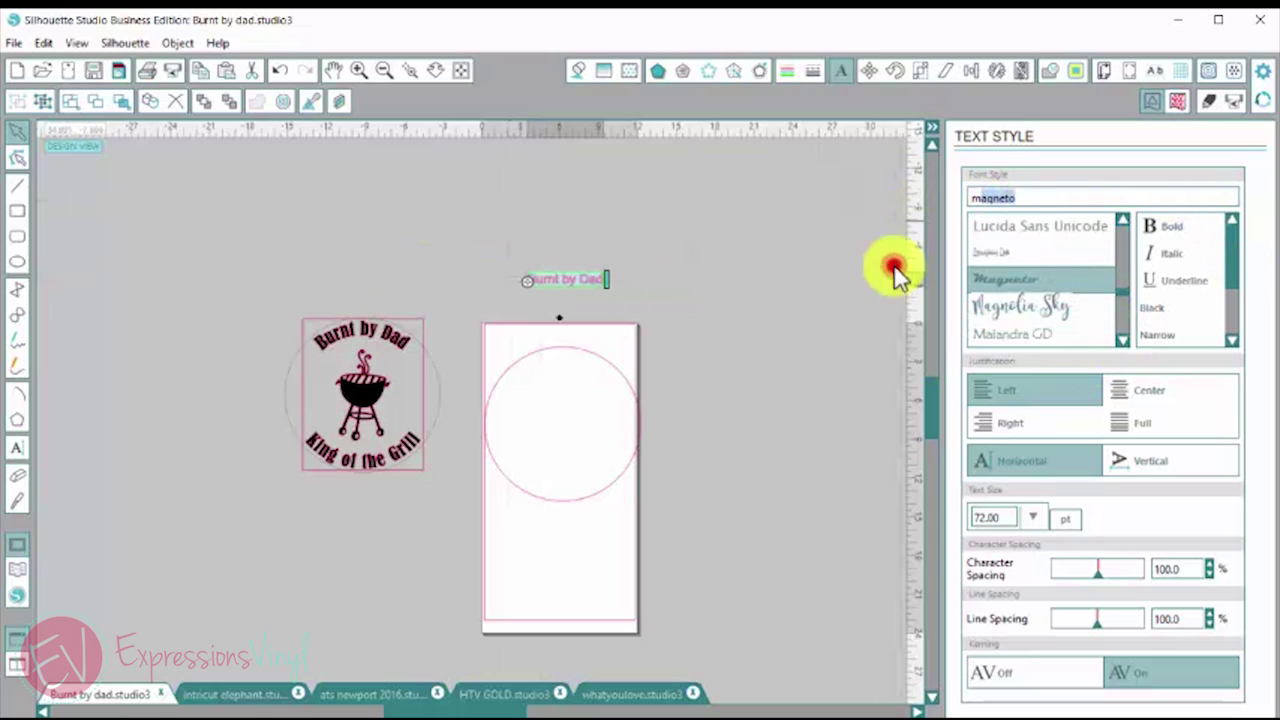
click(266, 267)
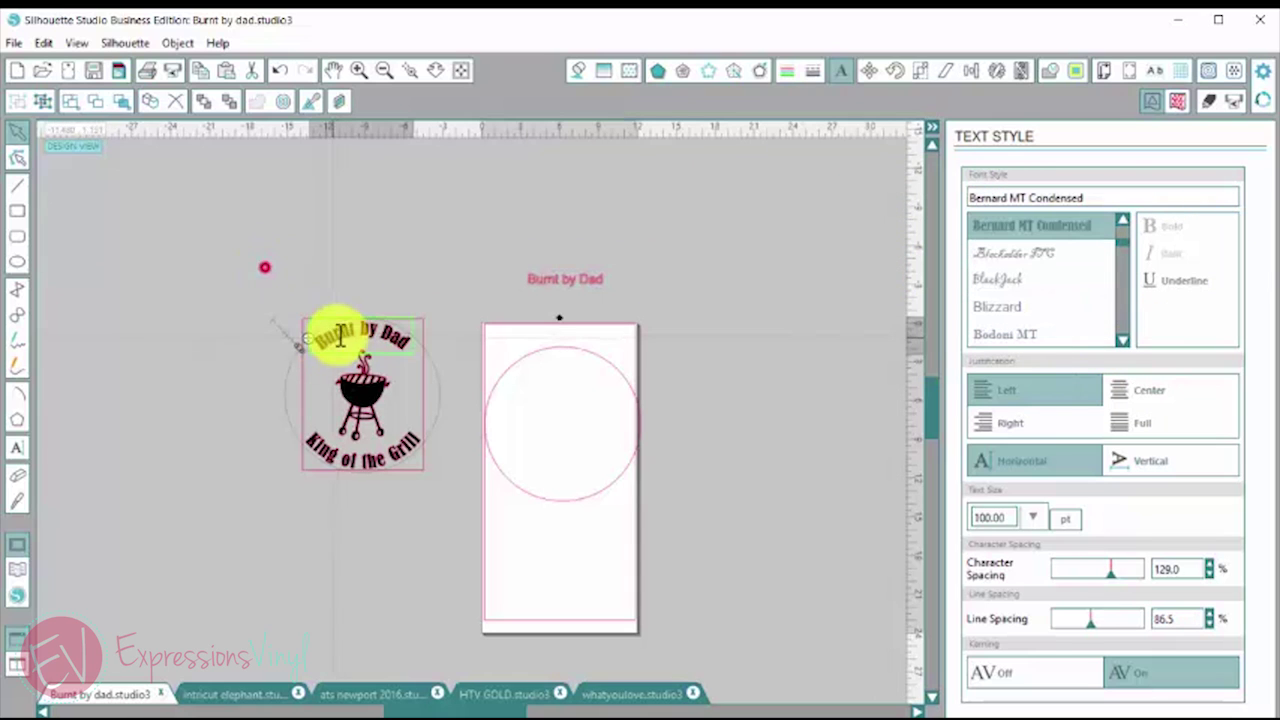
Step: Set the new 'Burnt by Dad' text to Bernard MT Condensed
double_click(560, 279)
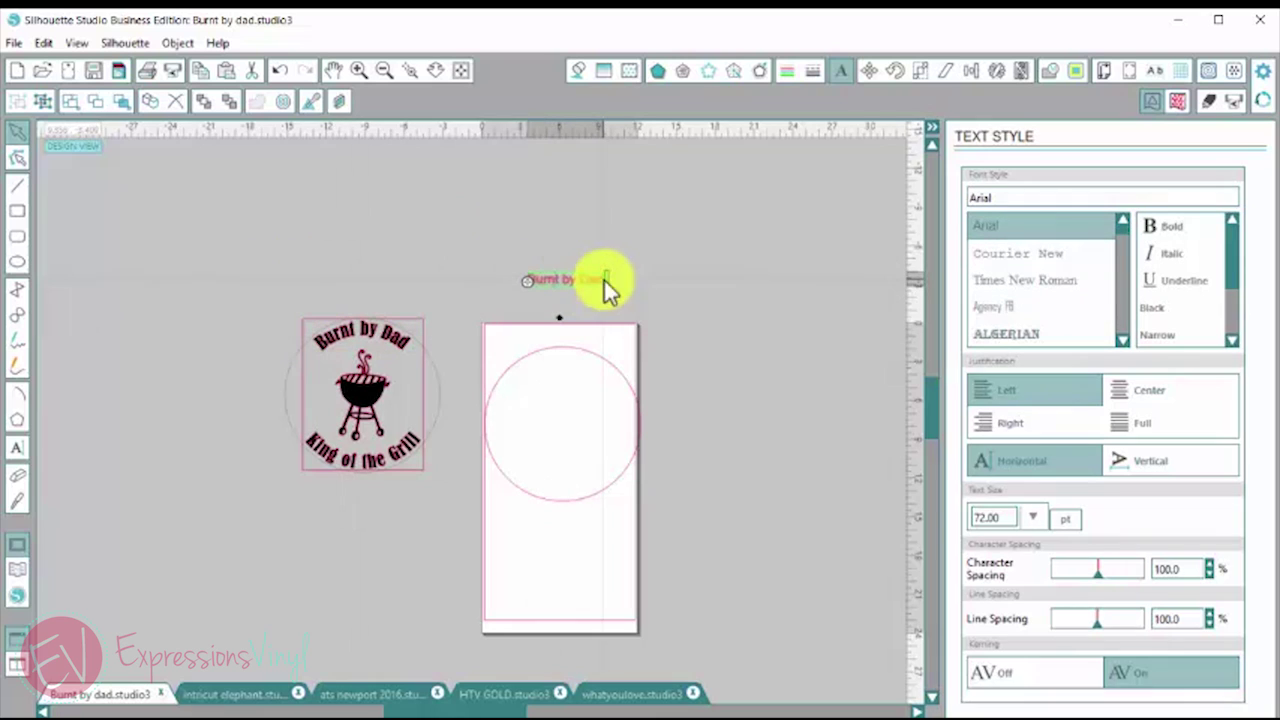
click(480, 220)
click(555, 282)
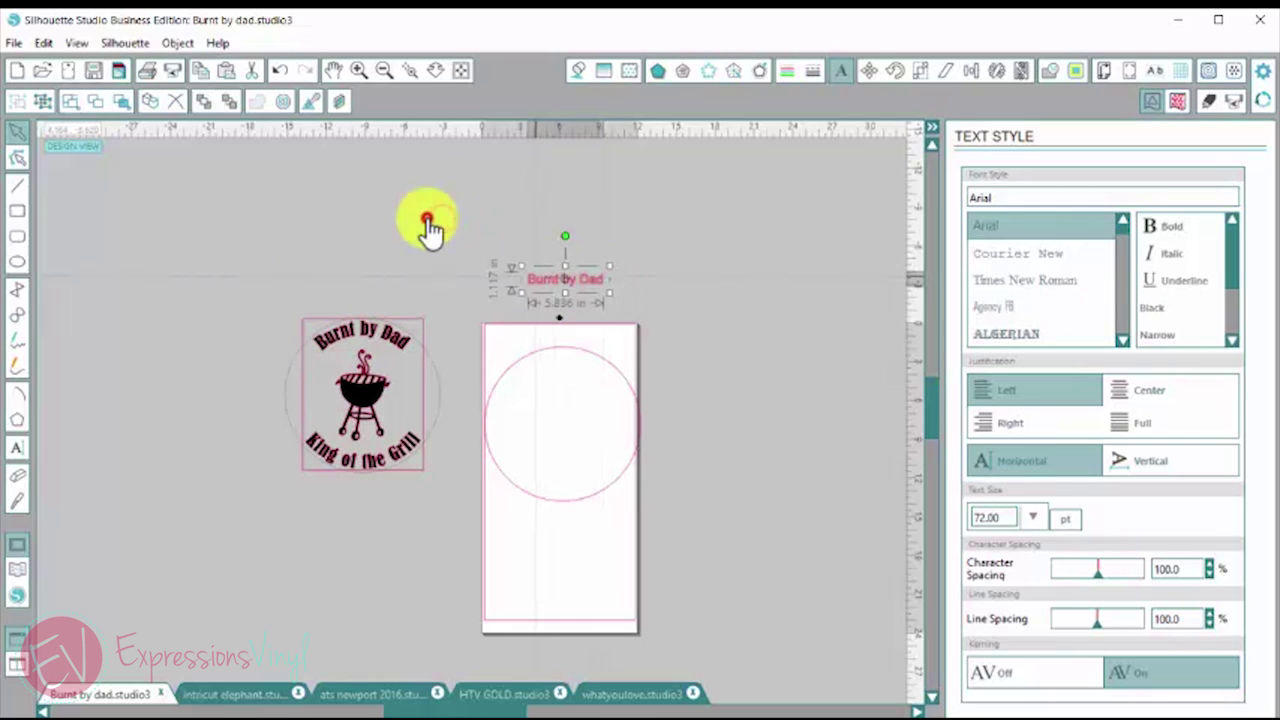
double_click(531, 276)
drag(531, 276, 605, 280)
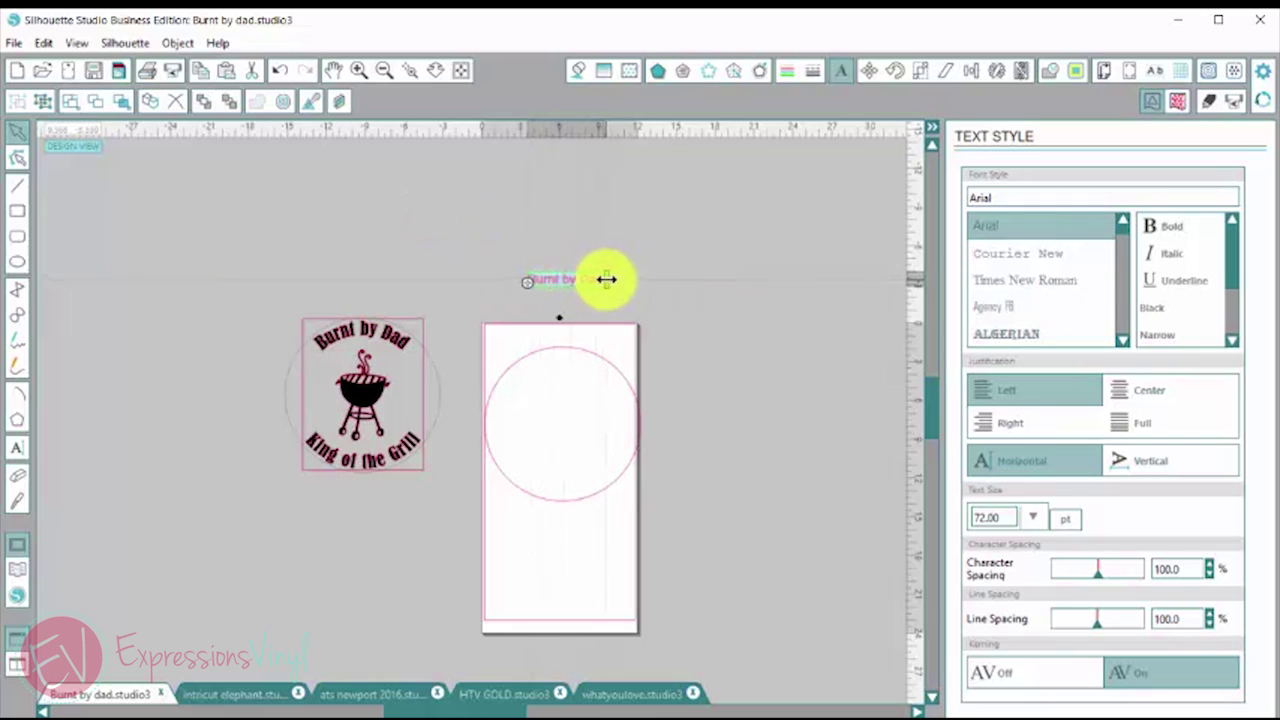
click(1009, 197)
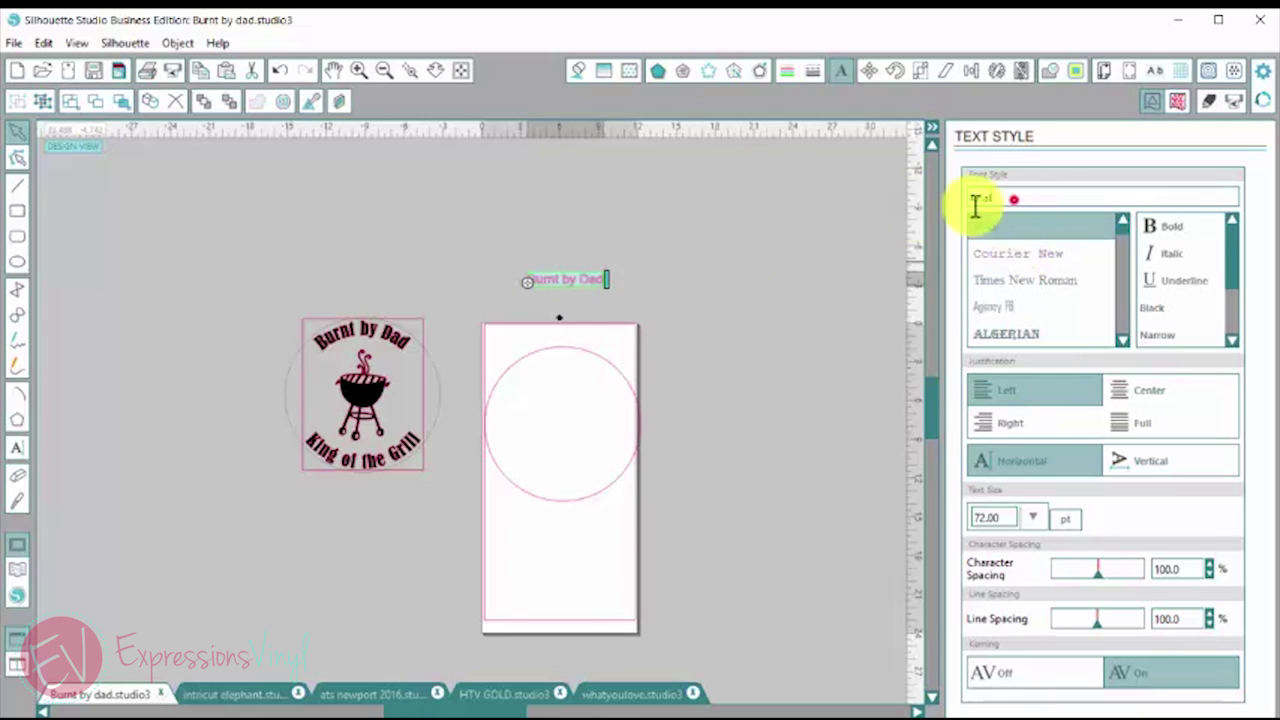
text(berlin Sans FB)
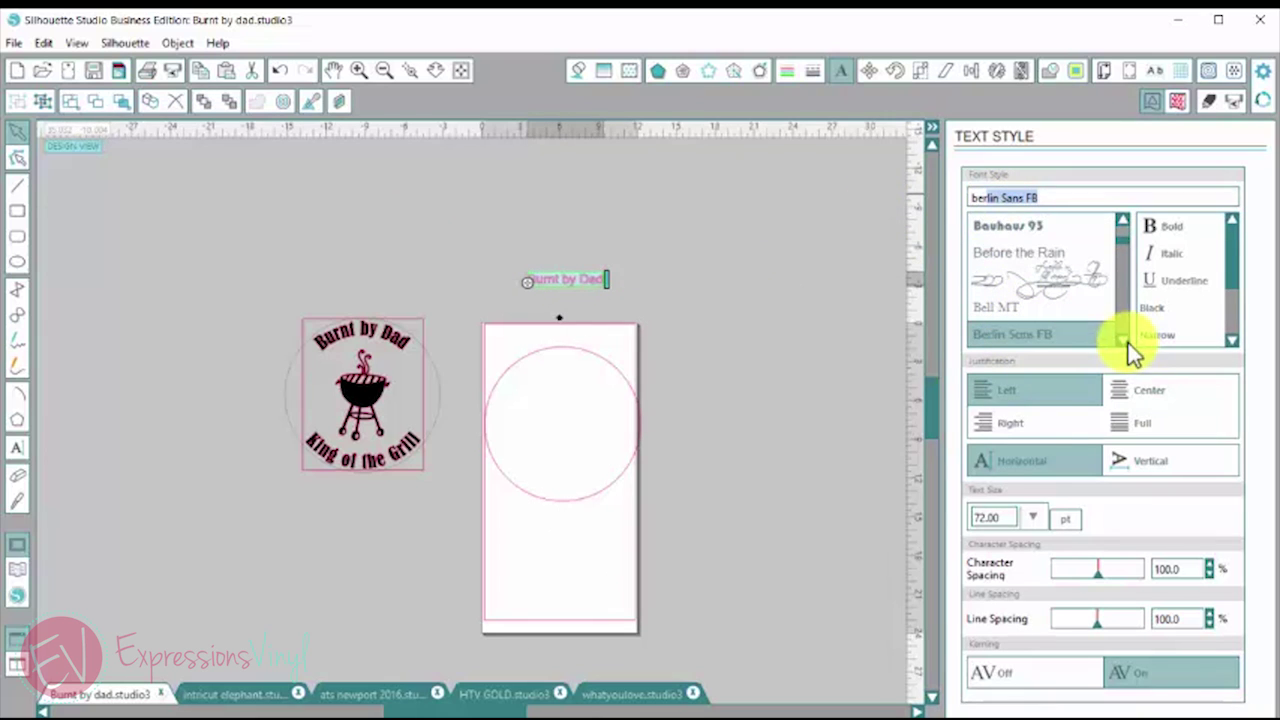
click(900, 270)
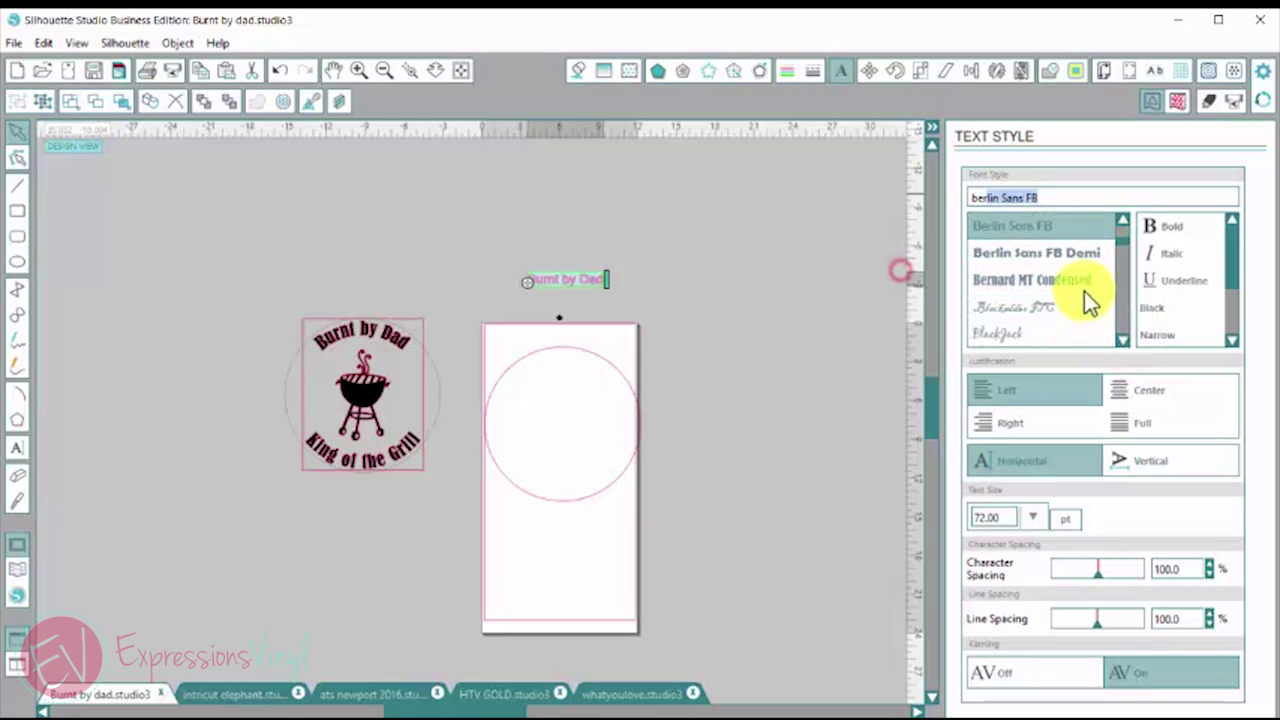
click(1079, 278)
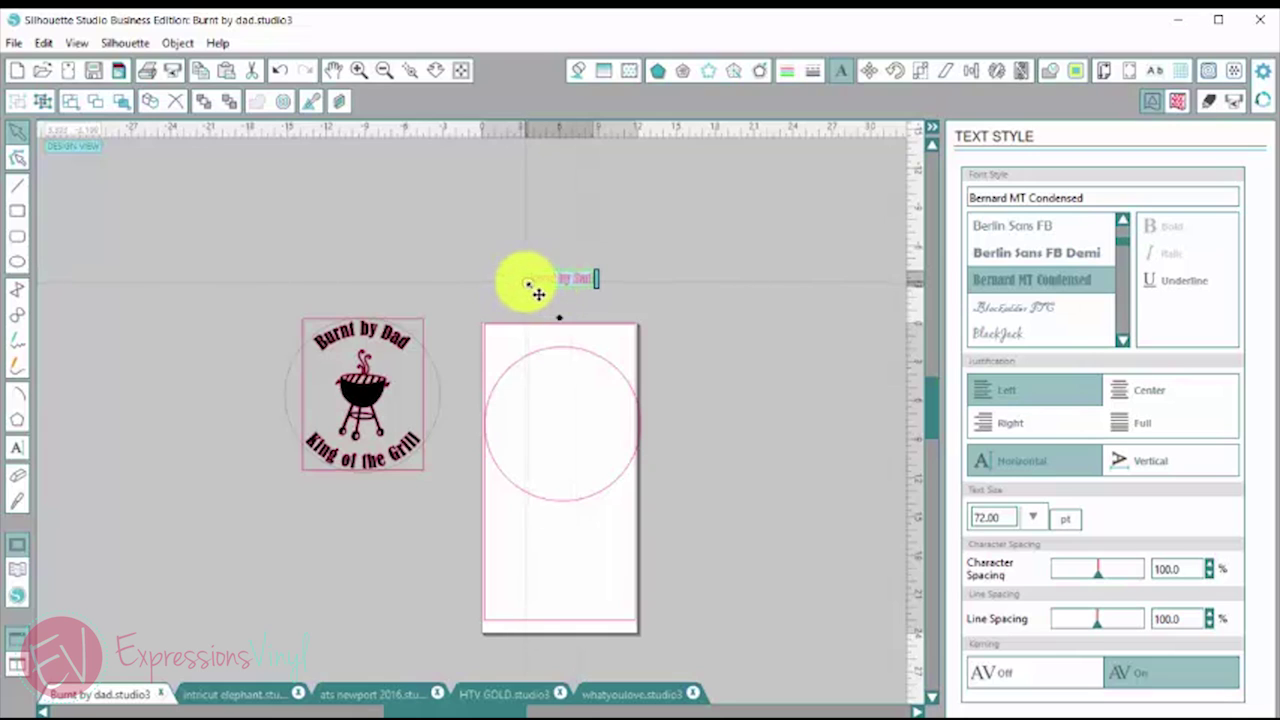
click(420, 223)
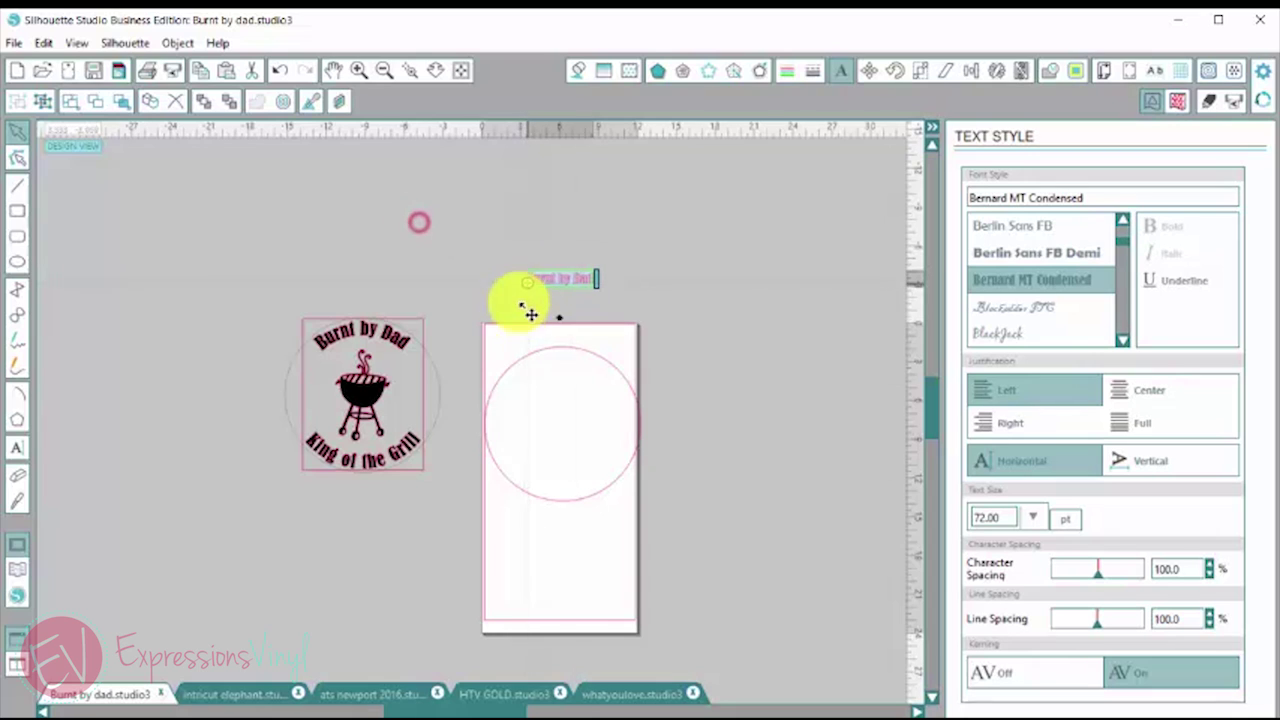
Step: Attach 'Burnt by Dad' to the circle path and slide it toward the top centre
drag(514, 297, 545, 350)
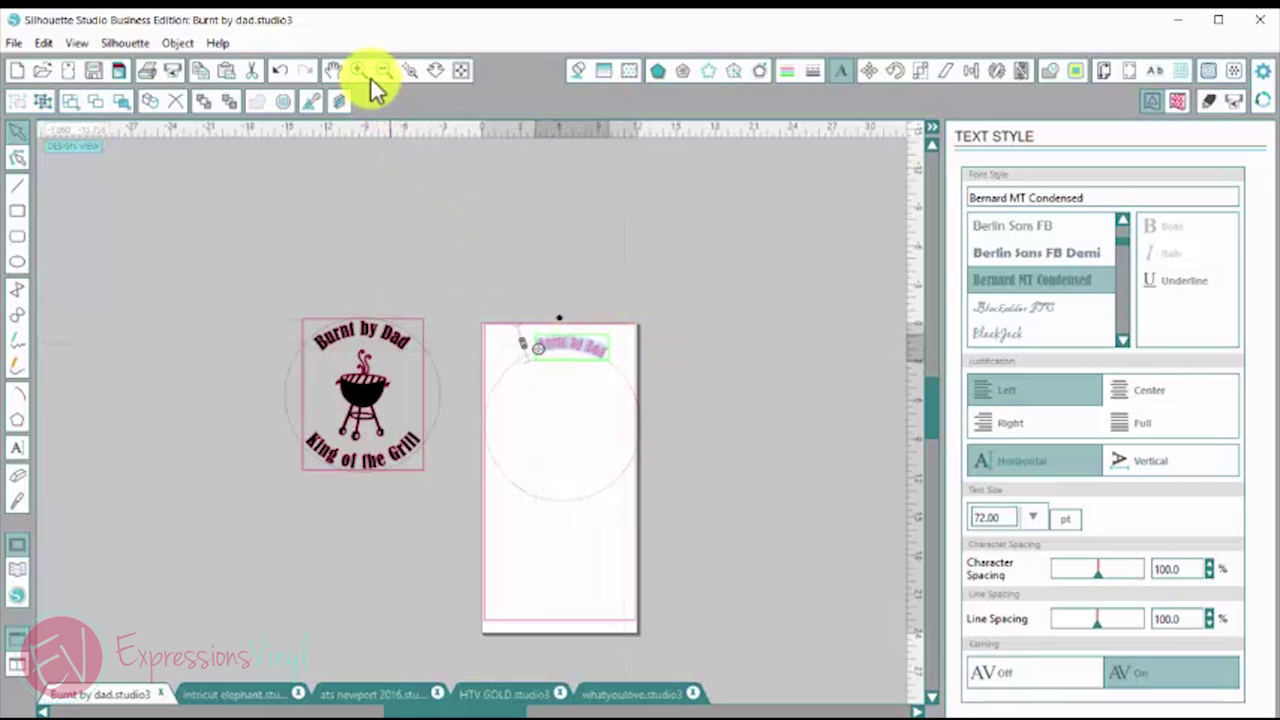
click(358, 70)
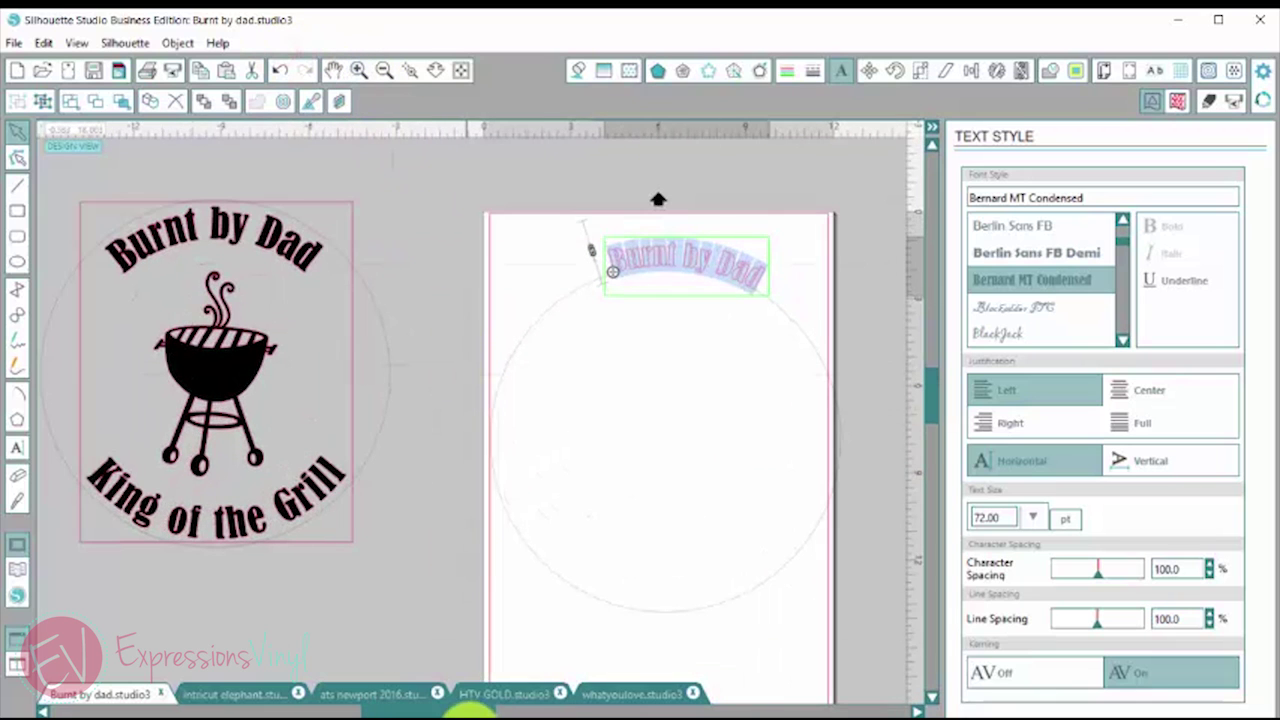
click(370, 567)
drag(505, 712, 528, 700)
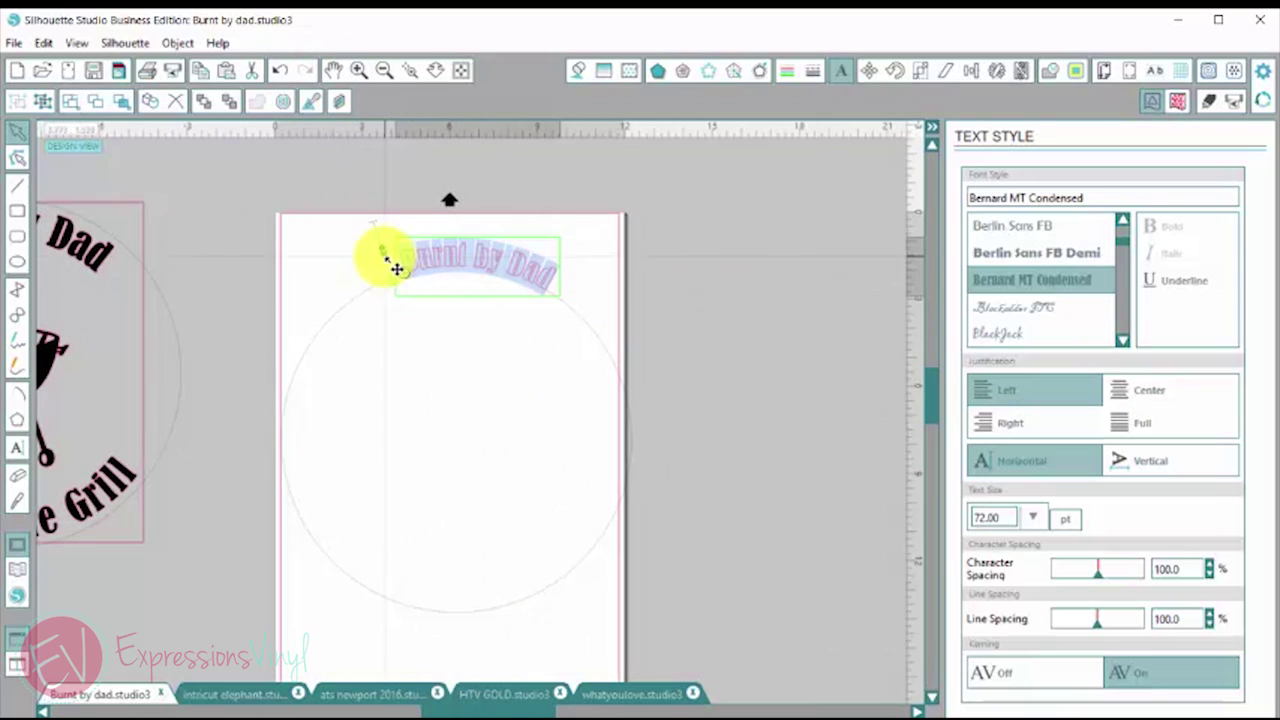
click(307, 198)
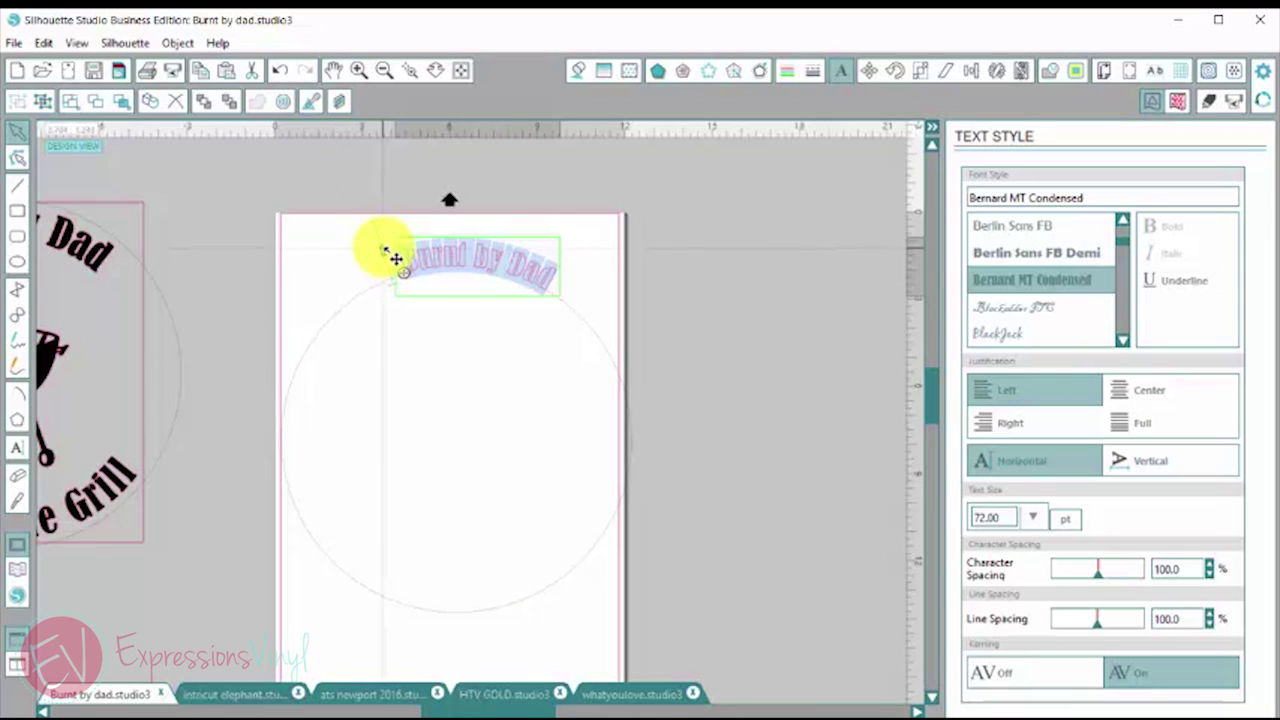
drag(386, 250, 401, 307)
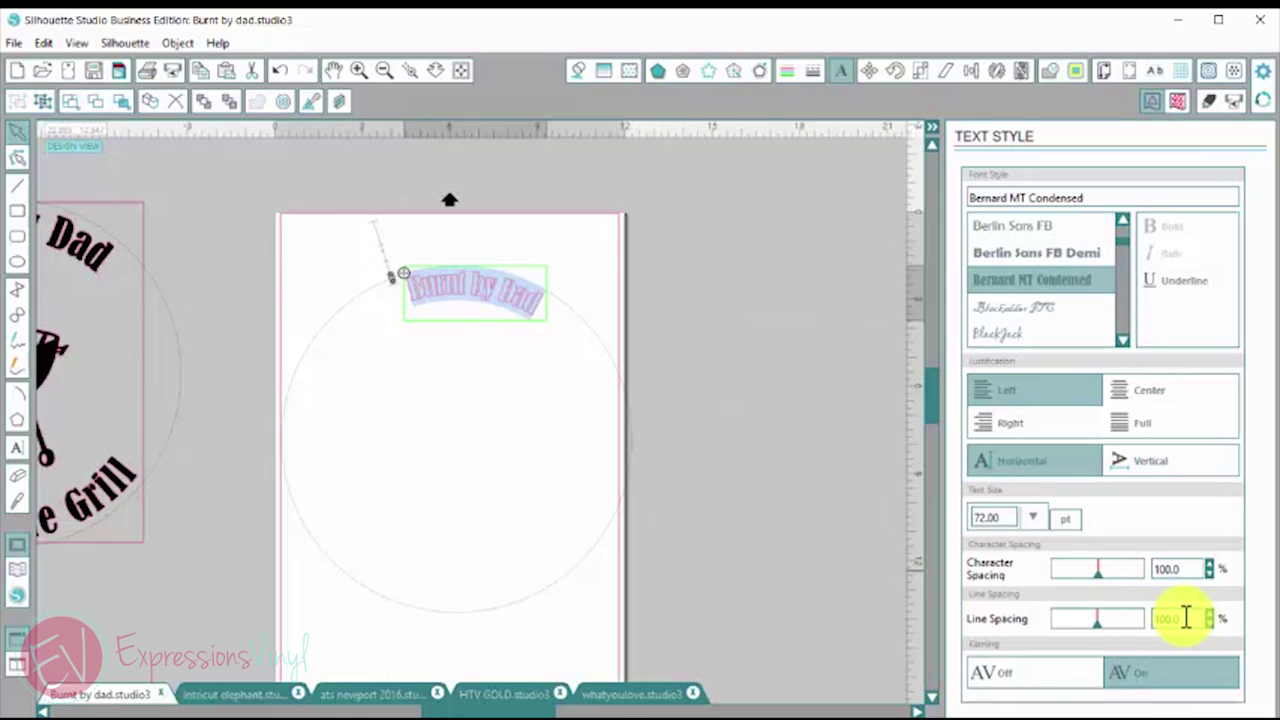
Step: Set the curved text to 100 pt with 105% character spacing
click(1209, 565)
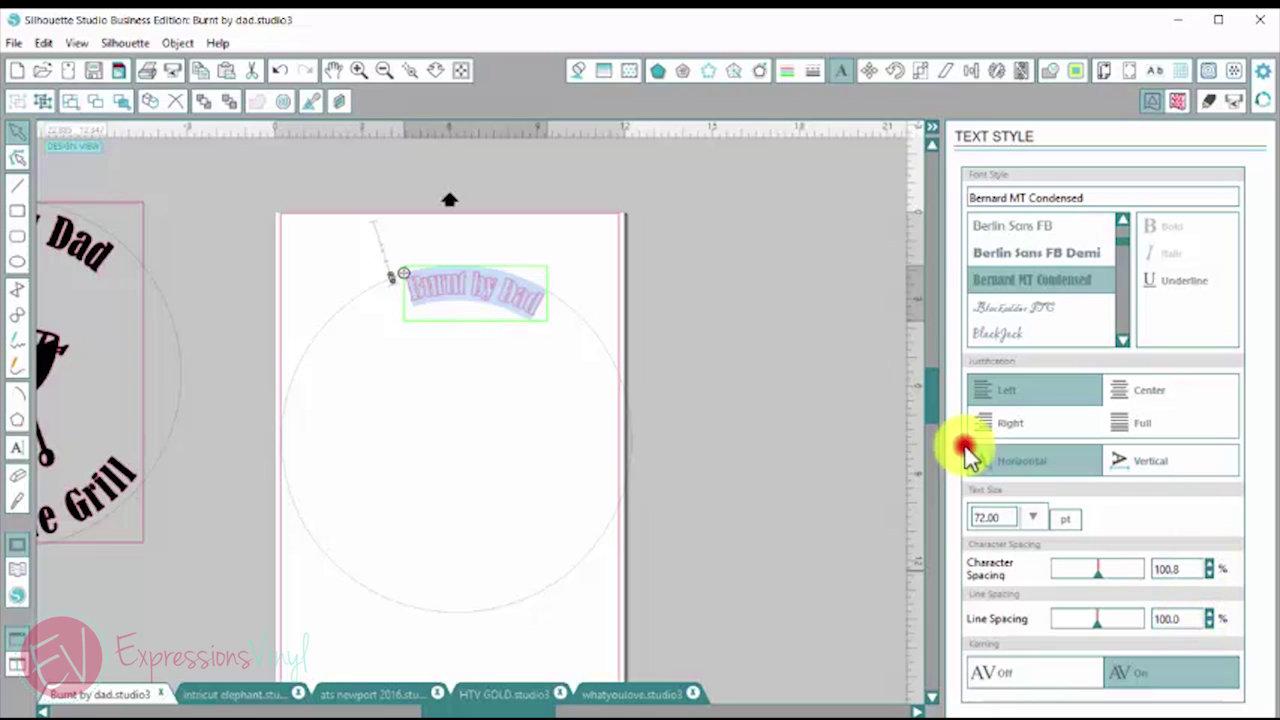
double_click(1172, 569)
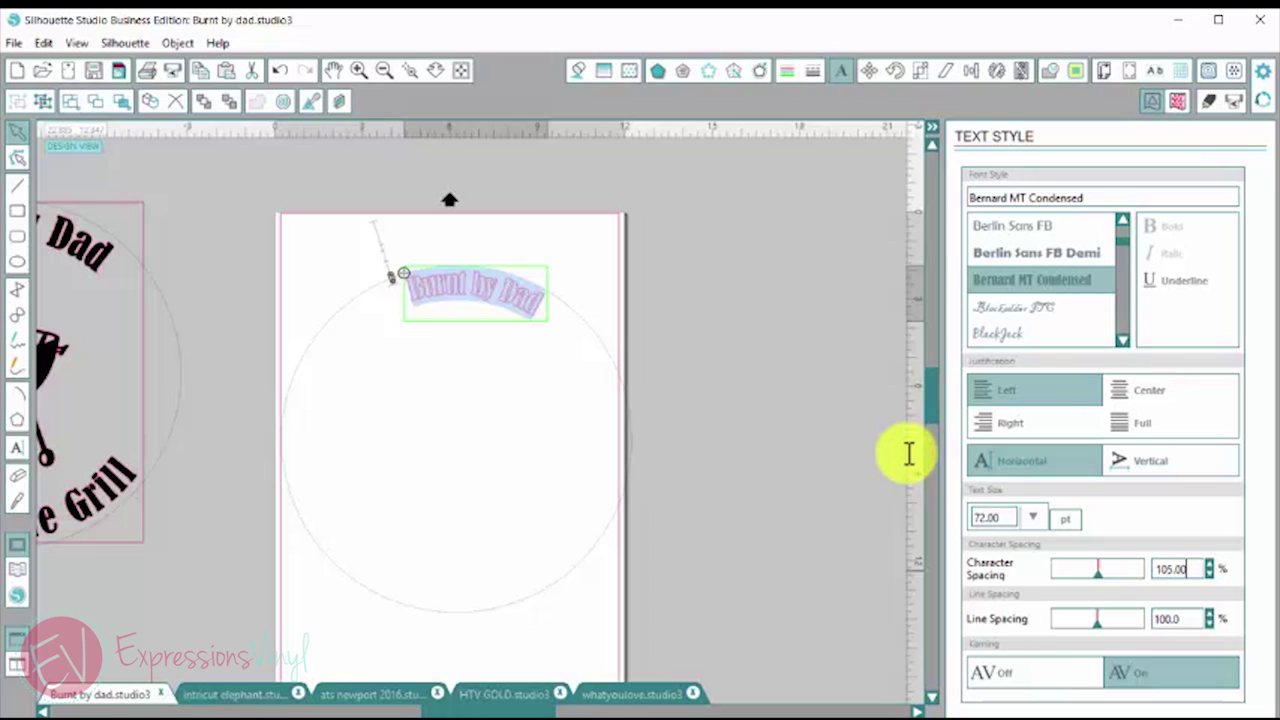
key(Tab)
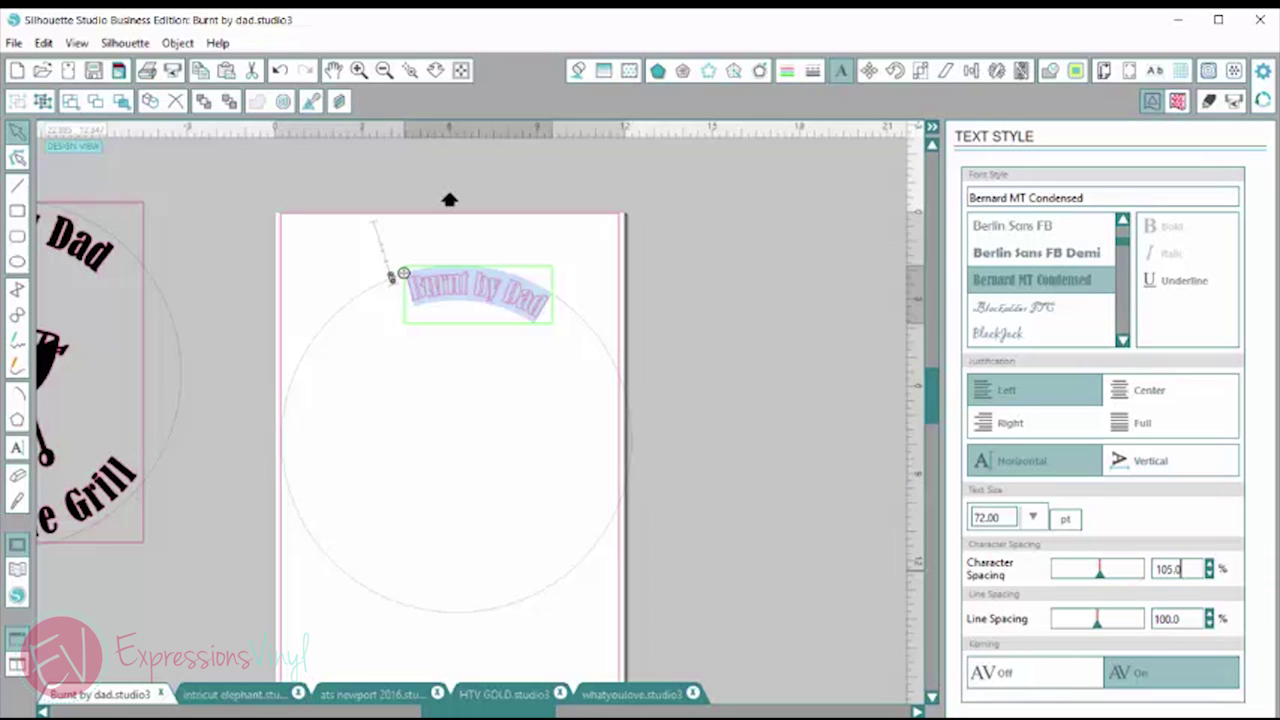
double_click(1000, 517)
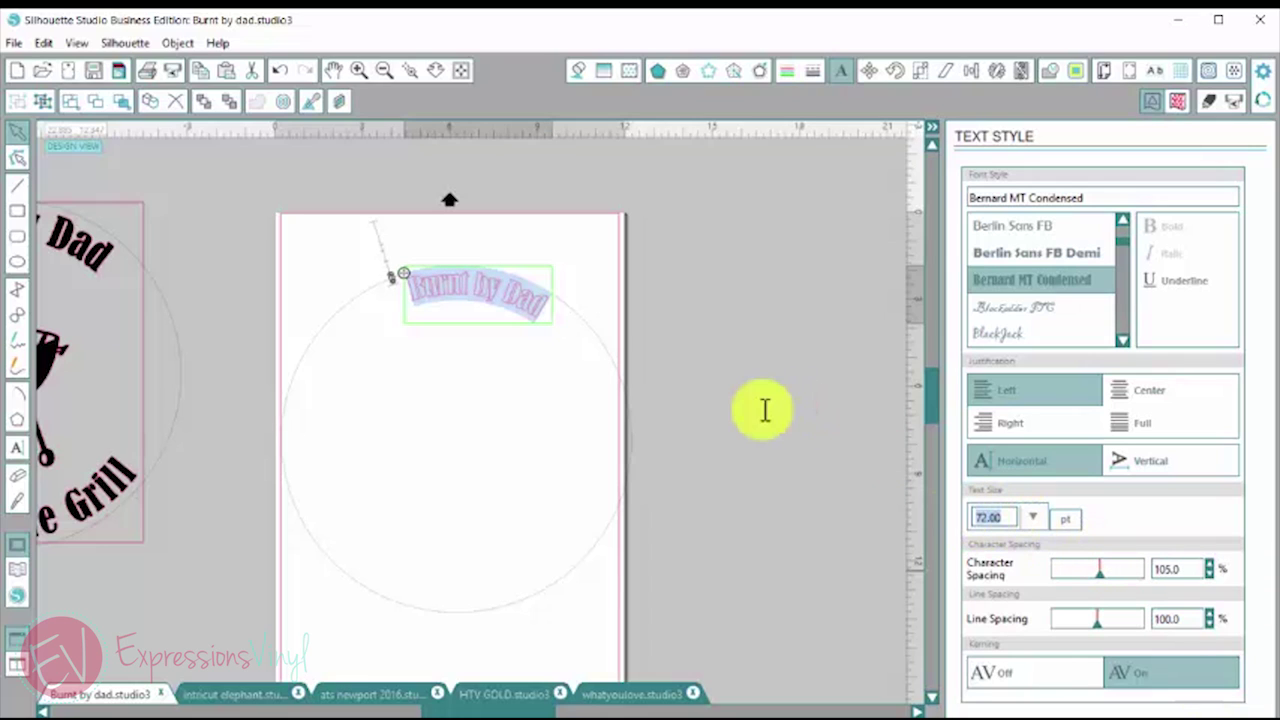
text(100.0)
key(Return)
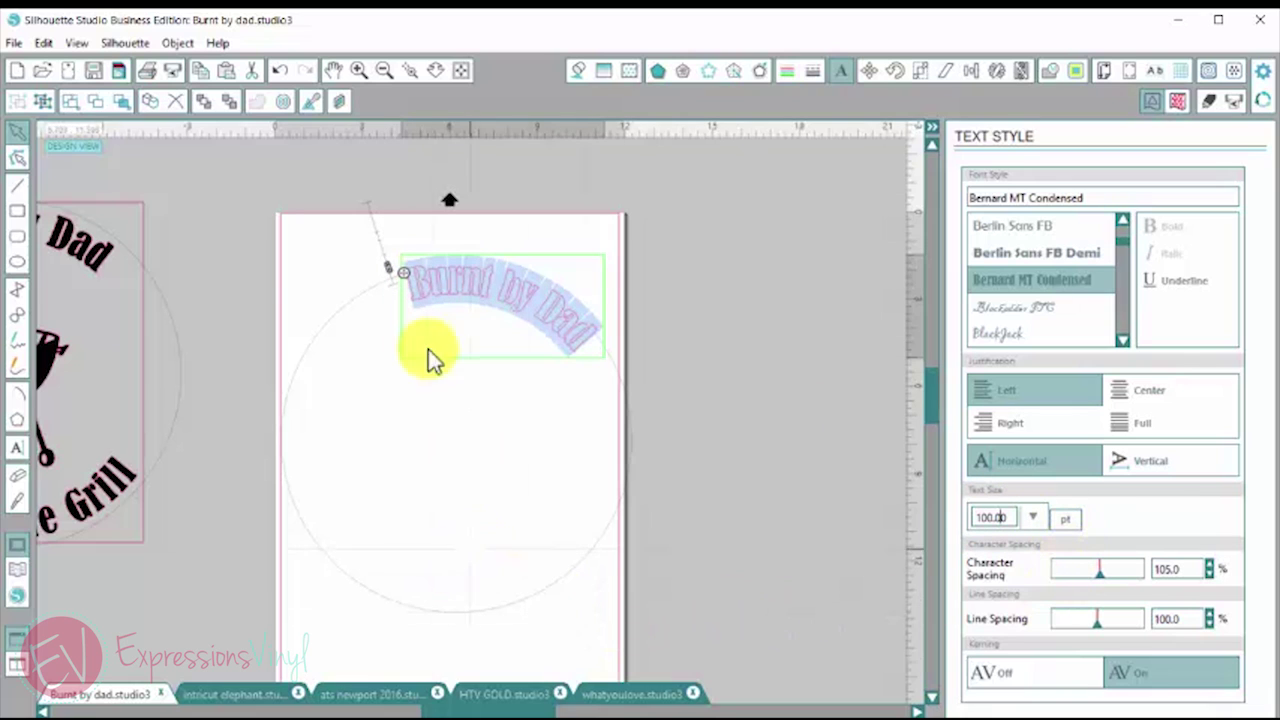
drag(412, 272, 370, 296)
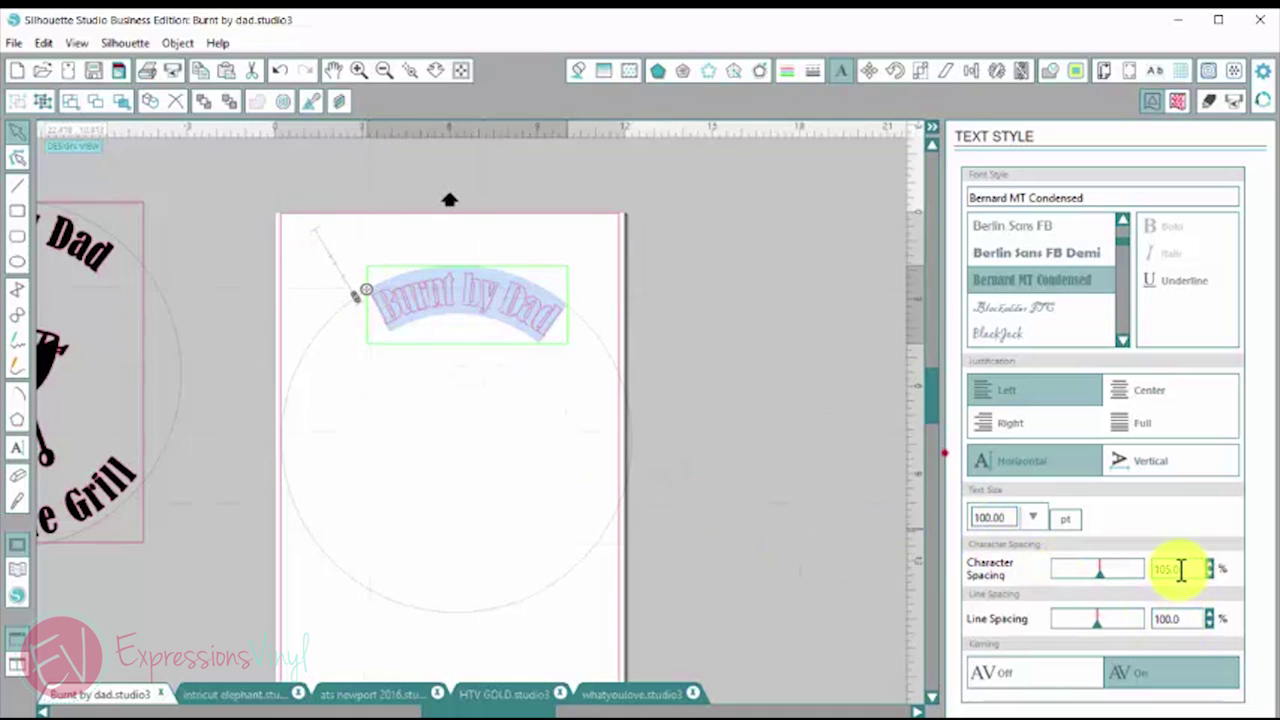
Step: Raise character spacing to 130% and re-centre the text across the circle's top
drag(1177, 569, 945, 452)
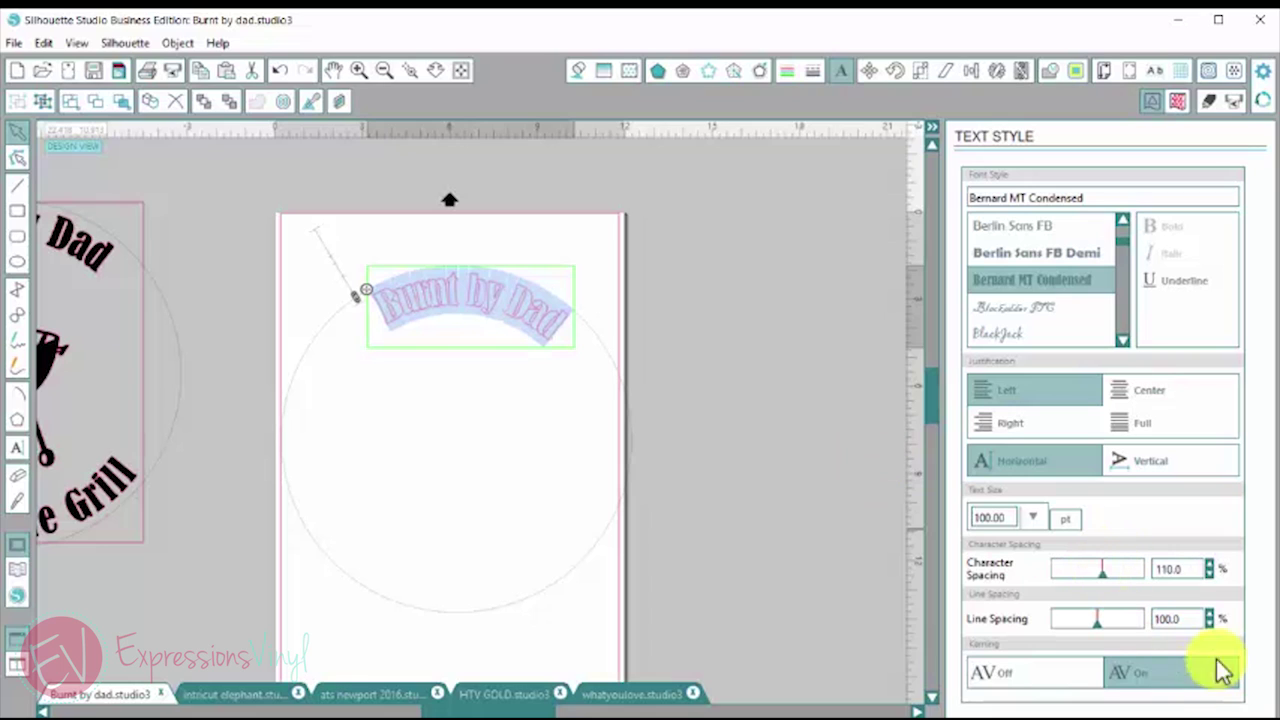
drag(1186, 570, 889, 452)
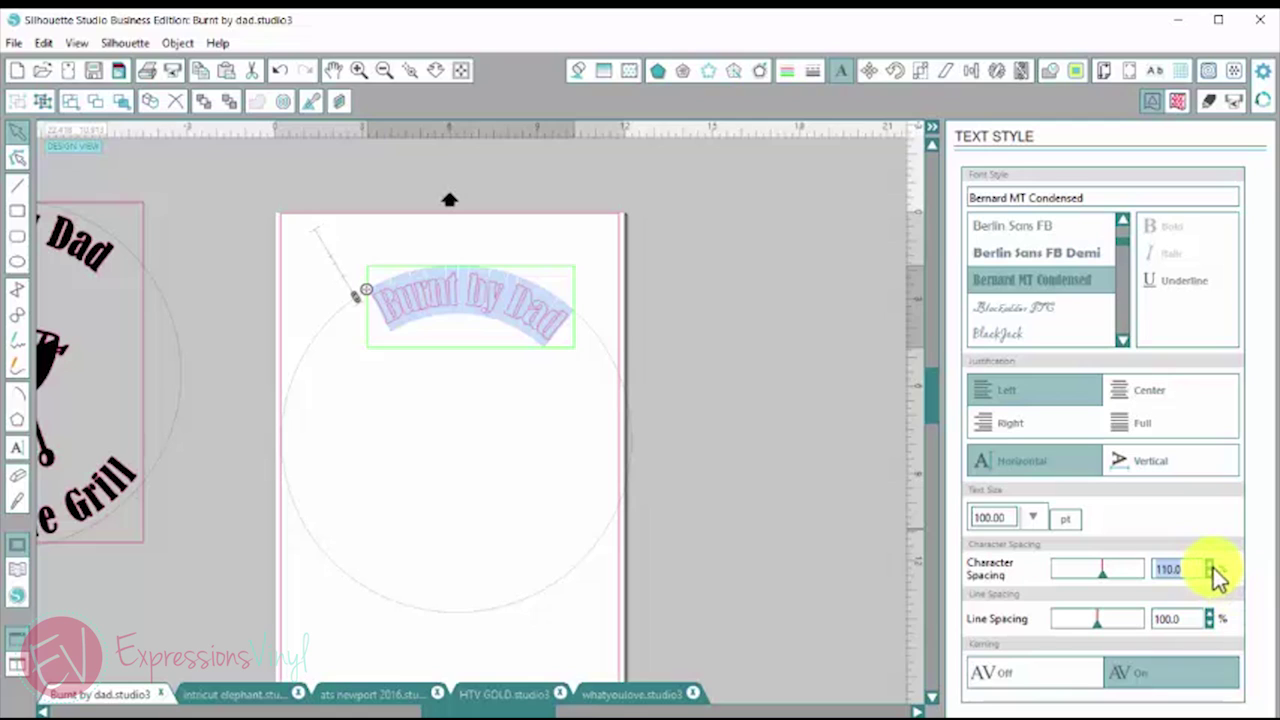
text(115)
key(Return)
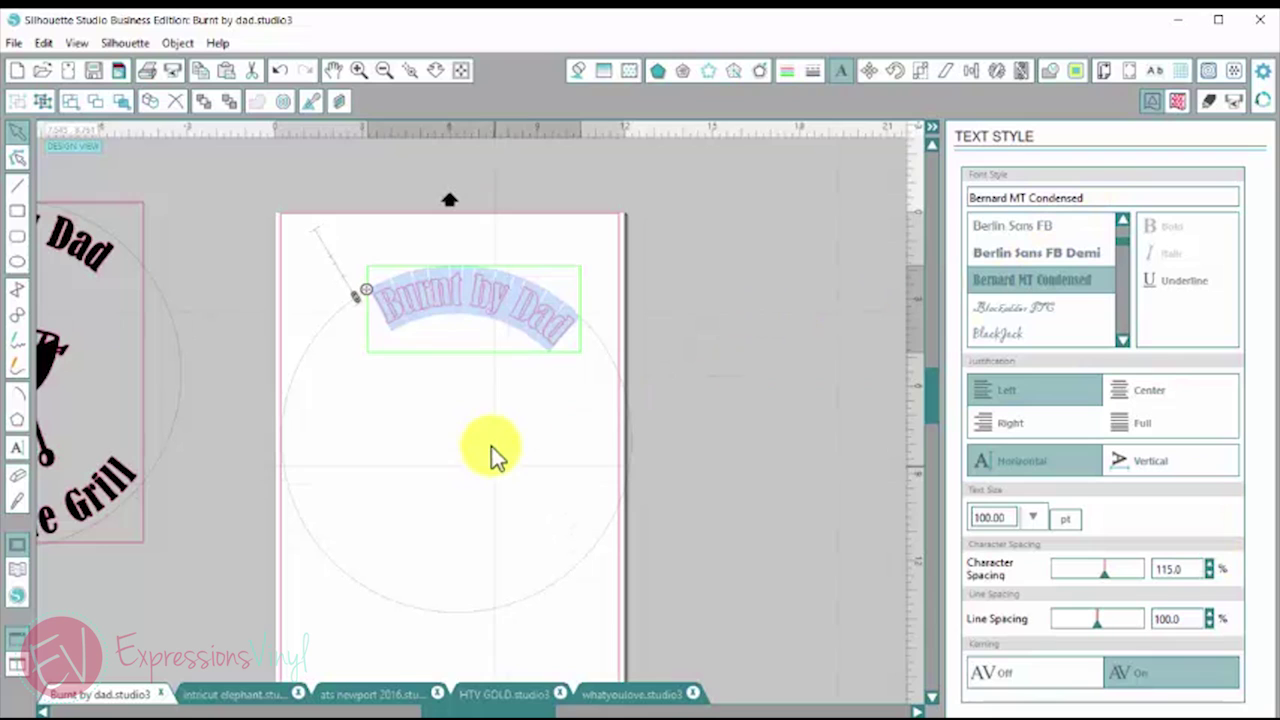
drag(303, 241, 358, 308)
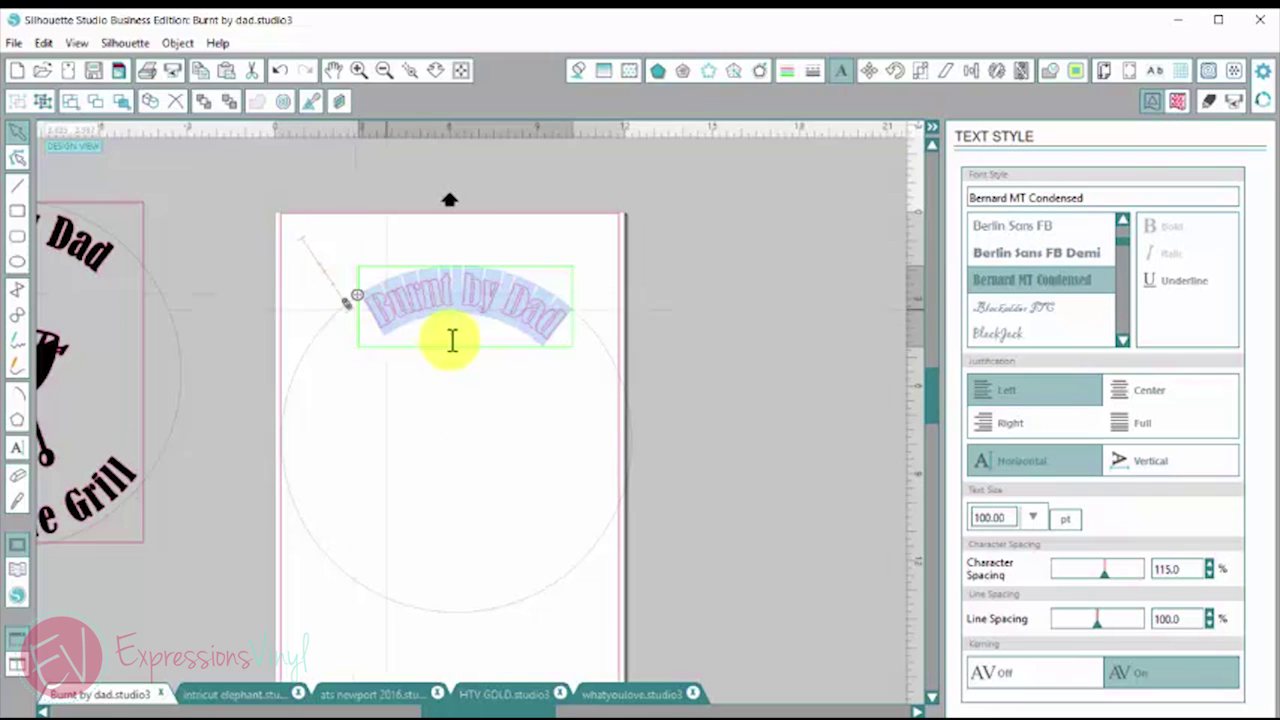
click(1195, 569)
text(130.0)
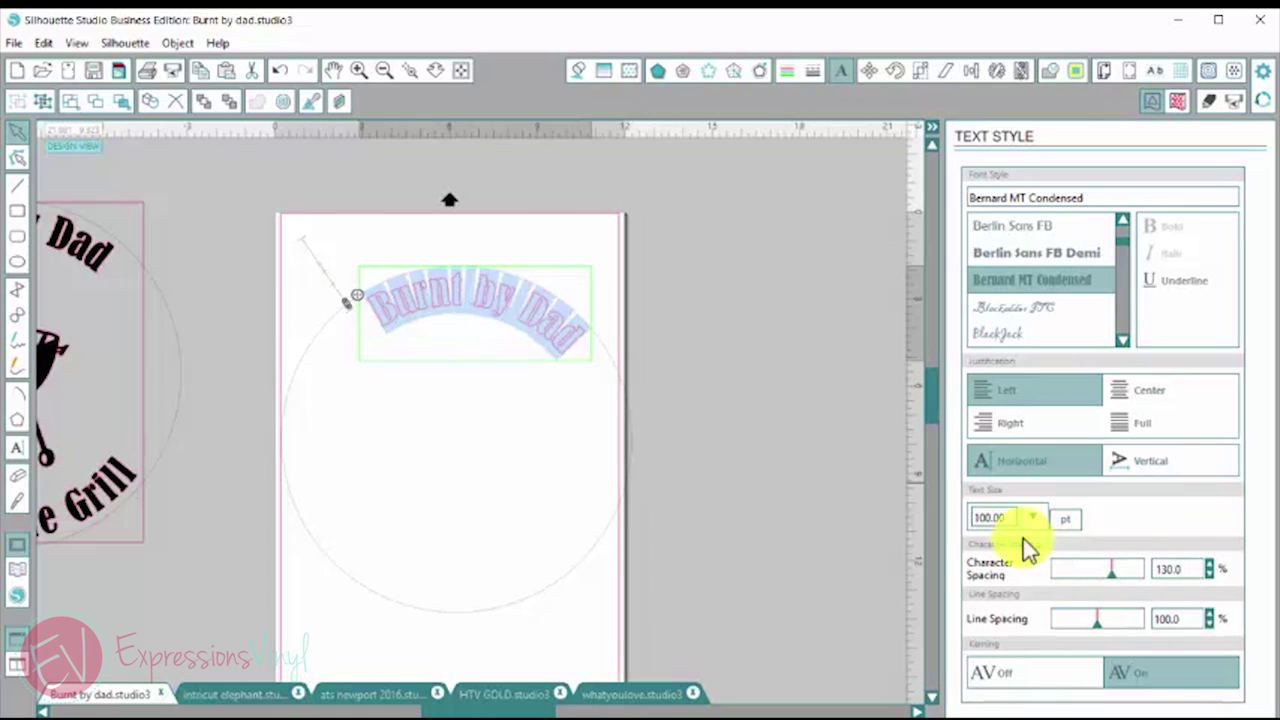
mouse_move(360, 300)
mouse_down()
mouse_move(370, 307)
mouse_move(282, 232)
mouse_move(352, 319)
mouse_up()
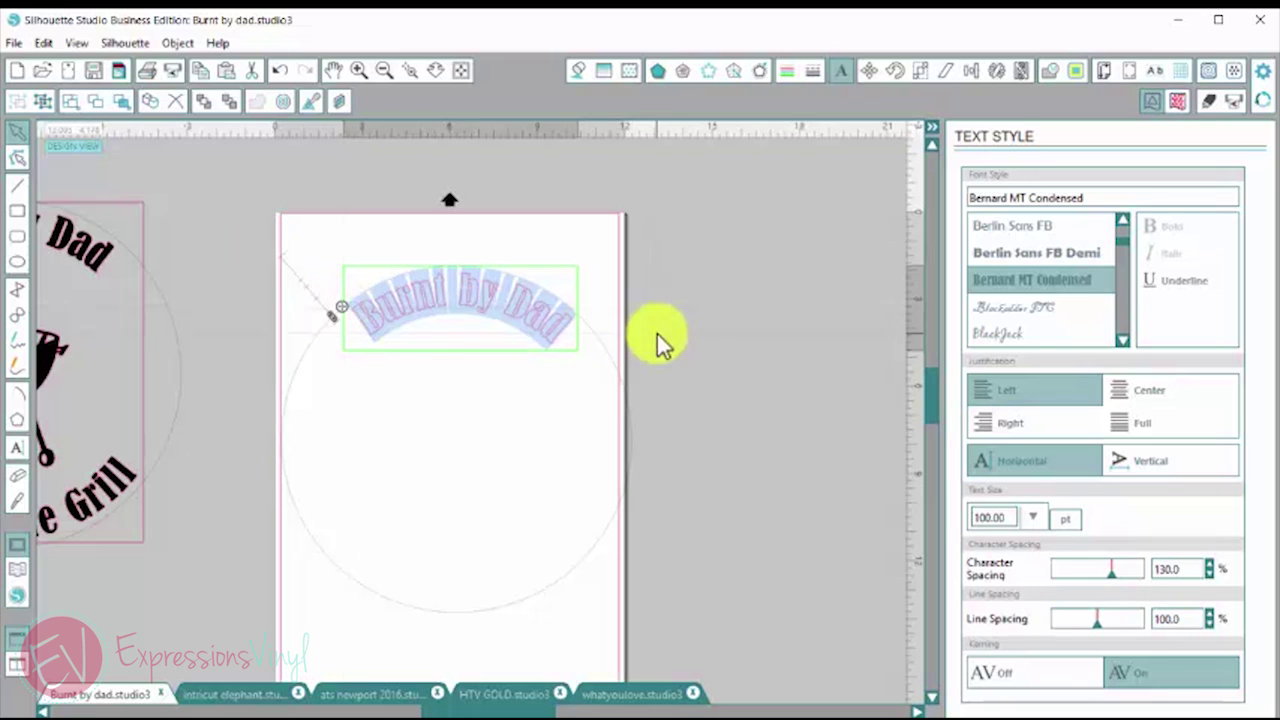
click(609, 337)
click(402, 255)
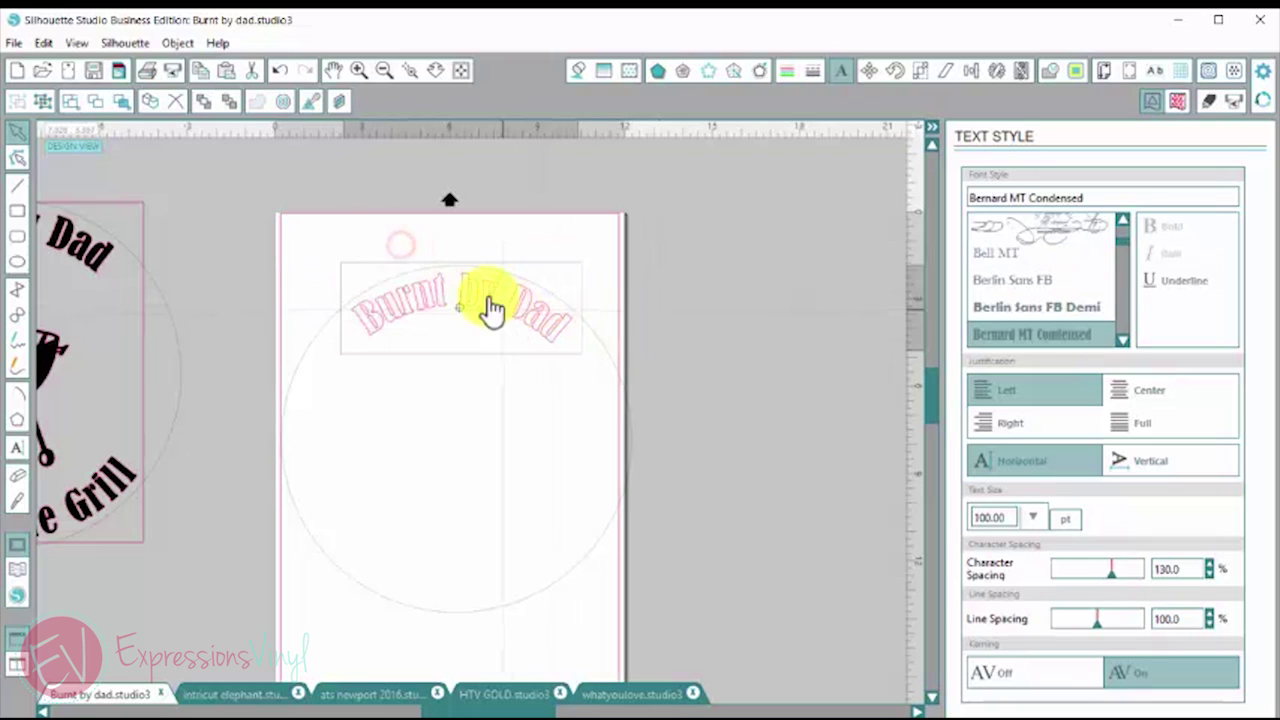
Step: Paste a copy of the text and retype it as 'King of the' / 'Grill' on two lines
click(226, 70)
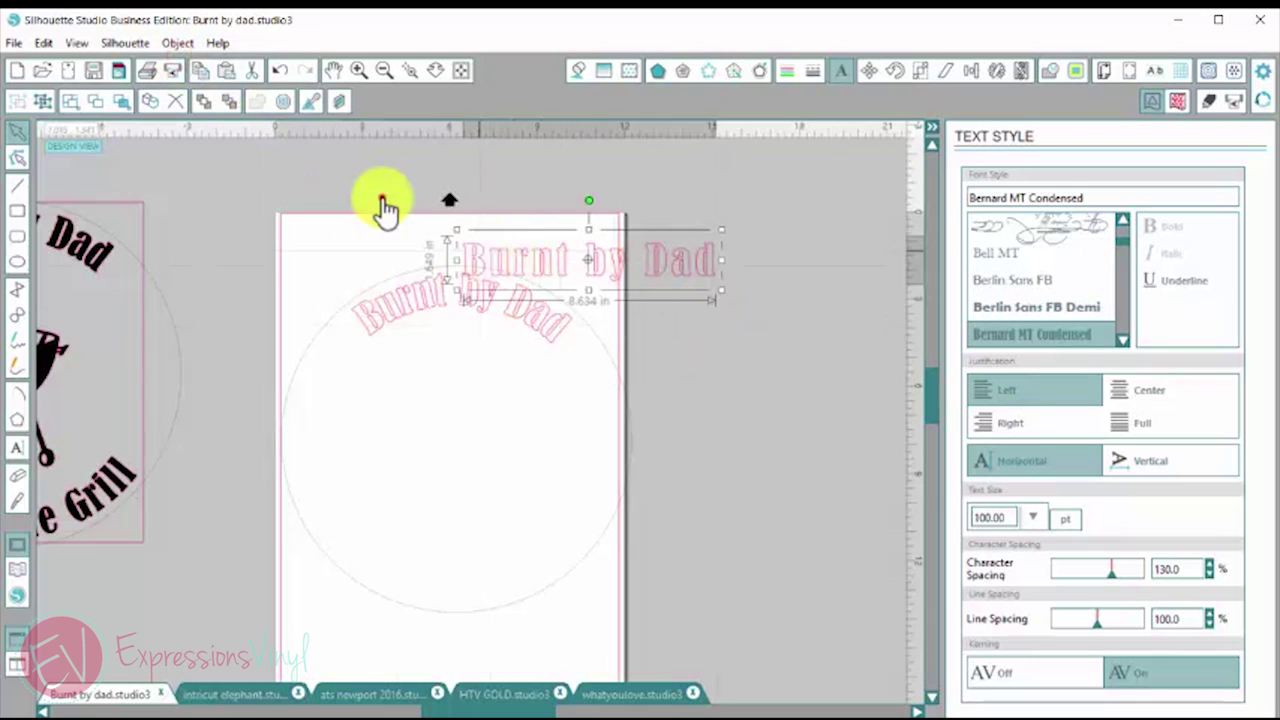
drag(463, 258, 771, 254)
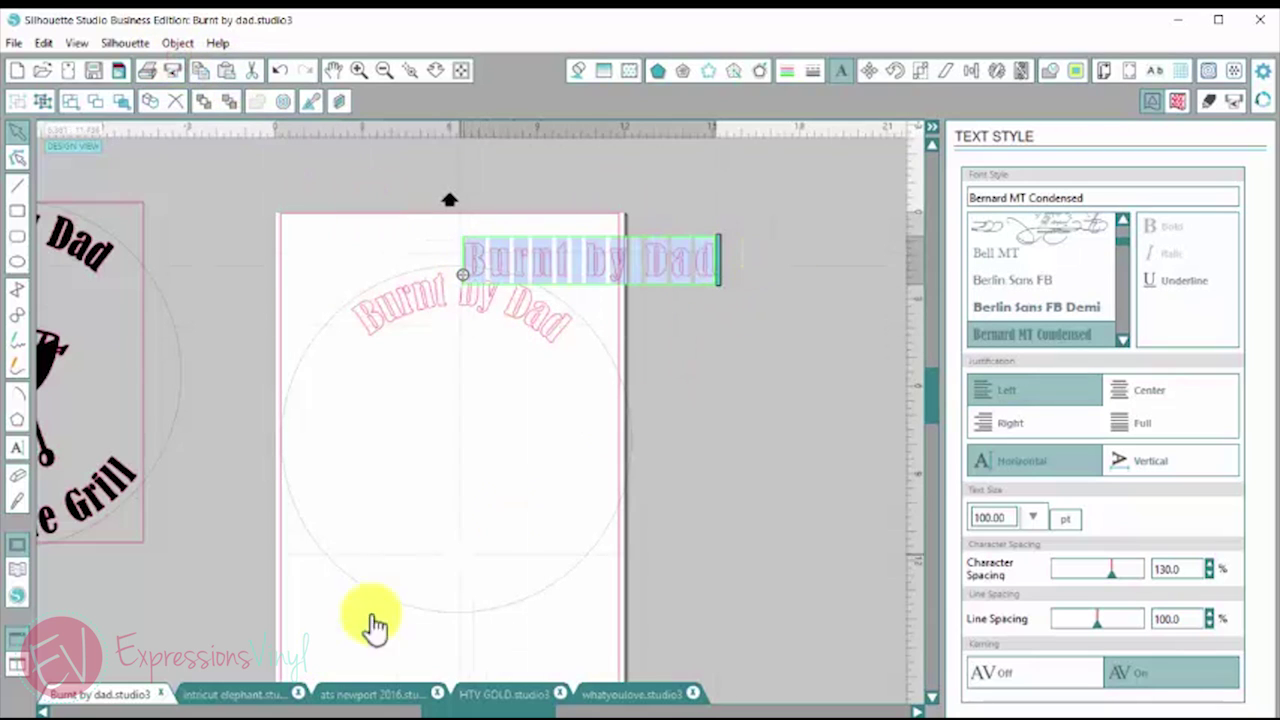
scroll(363, 569, left, 5)
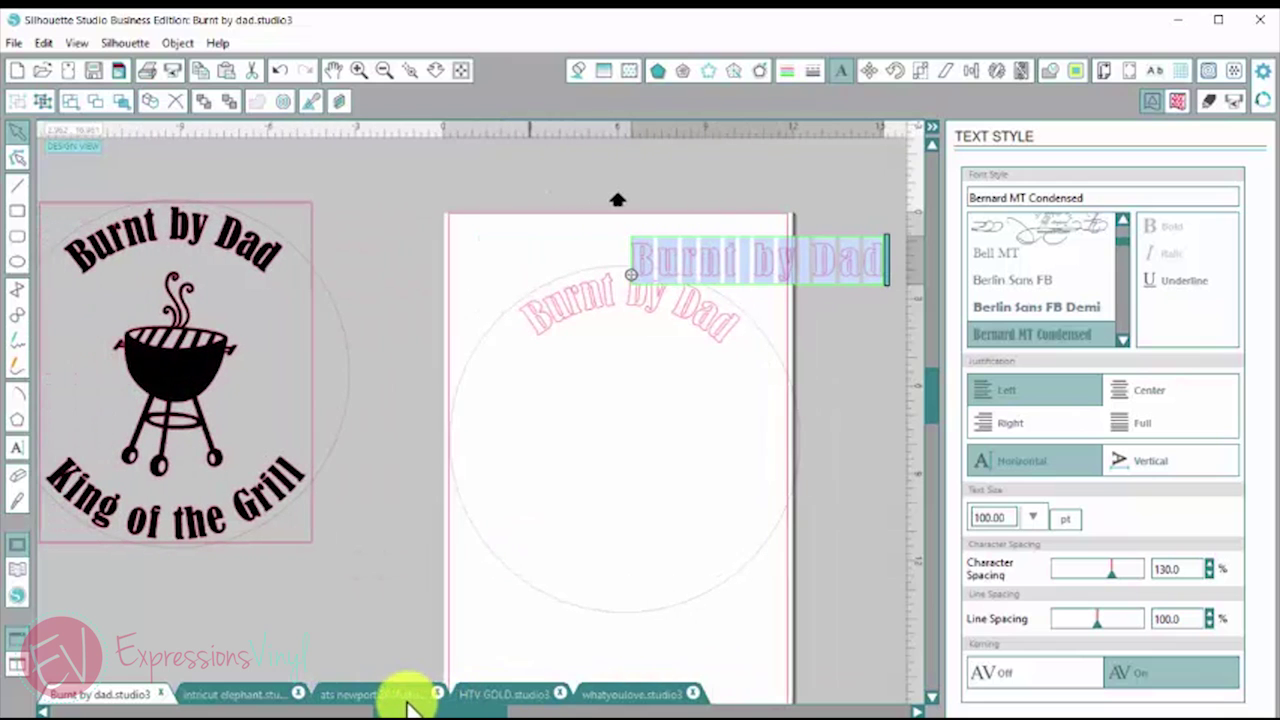
text(King)
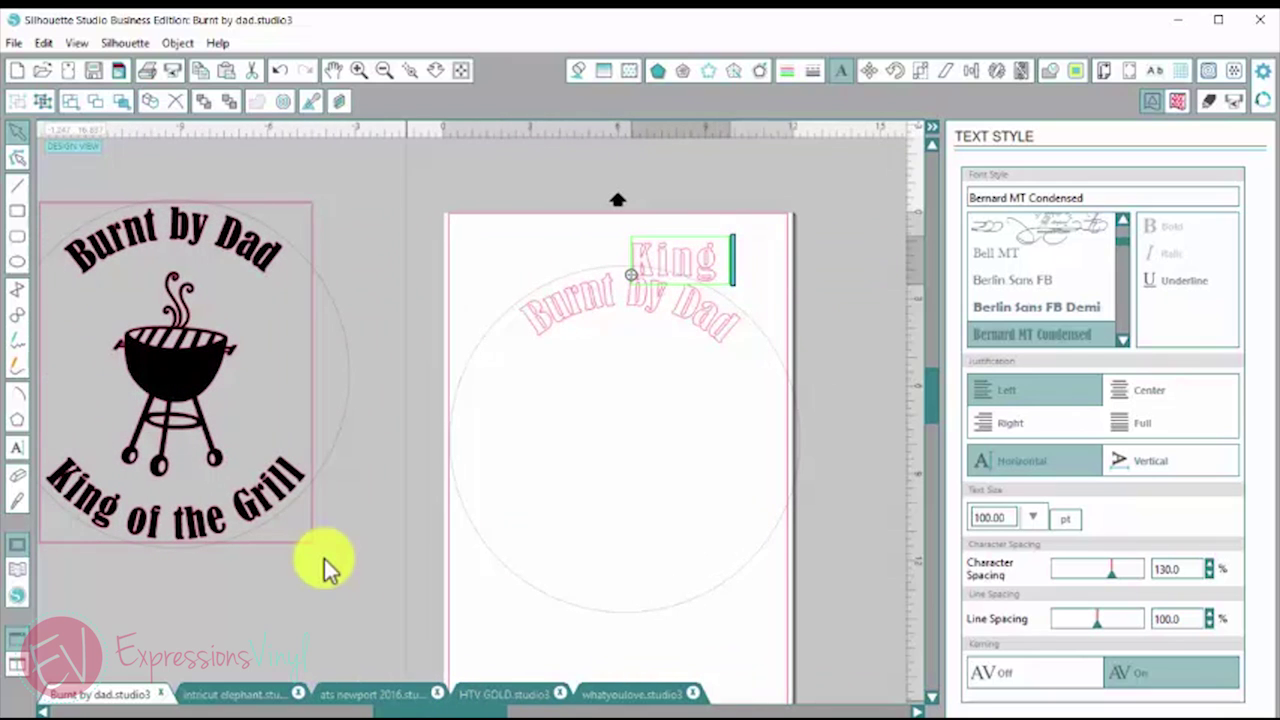
text( of)
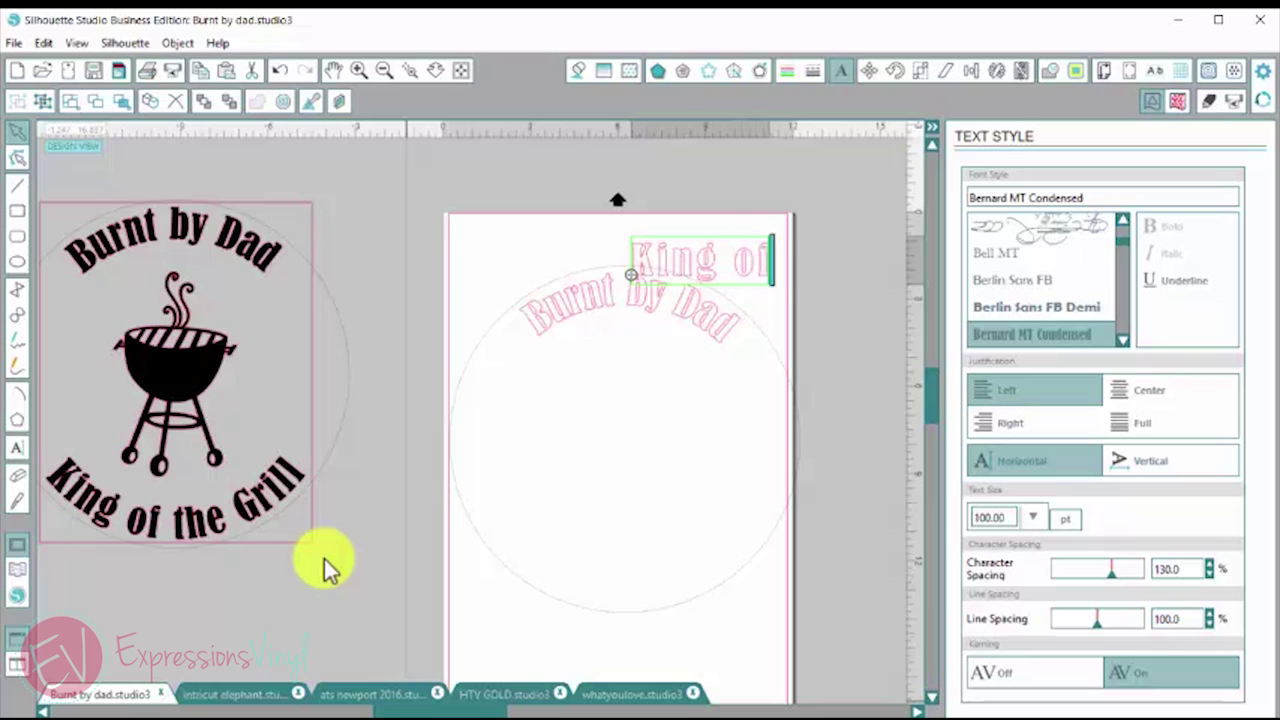
text( the)
key(Return)
text(Grill)
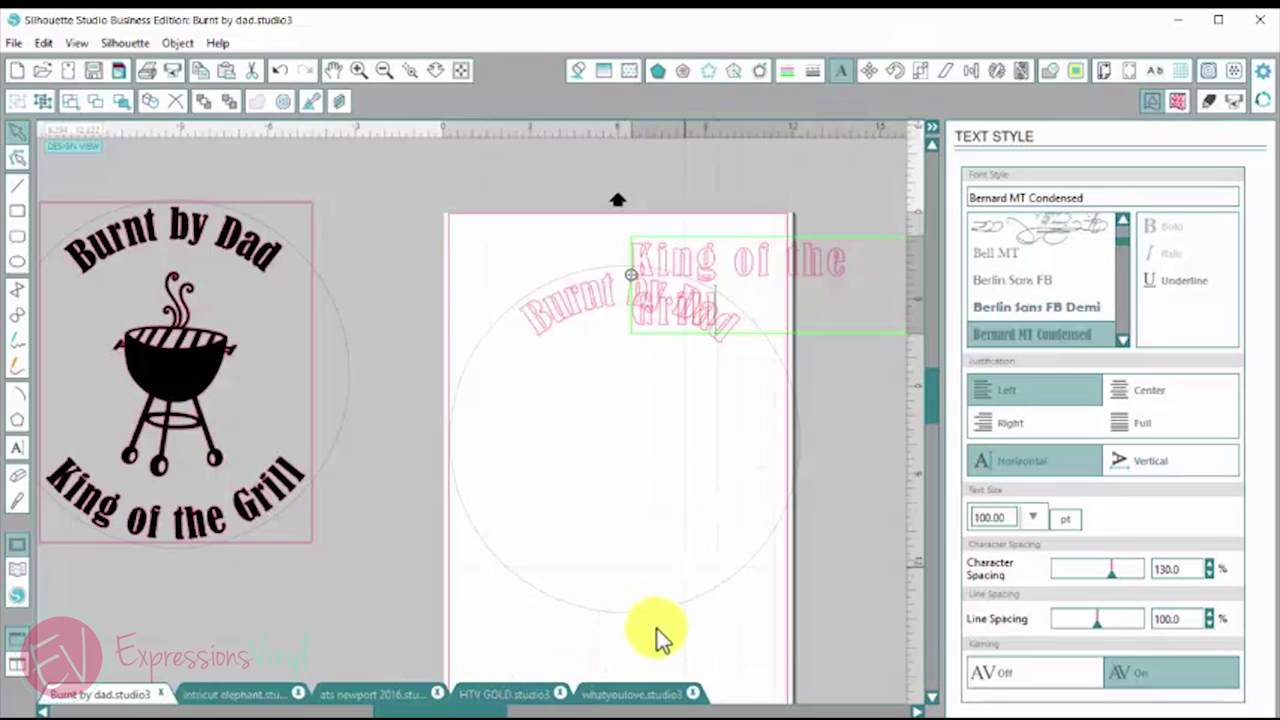
drag(472, 710, 548, 710)
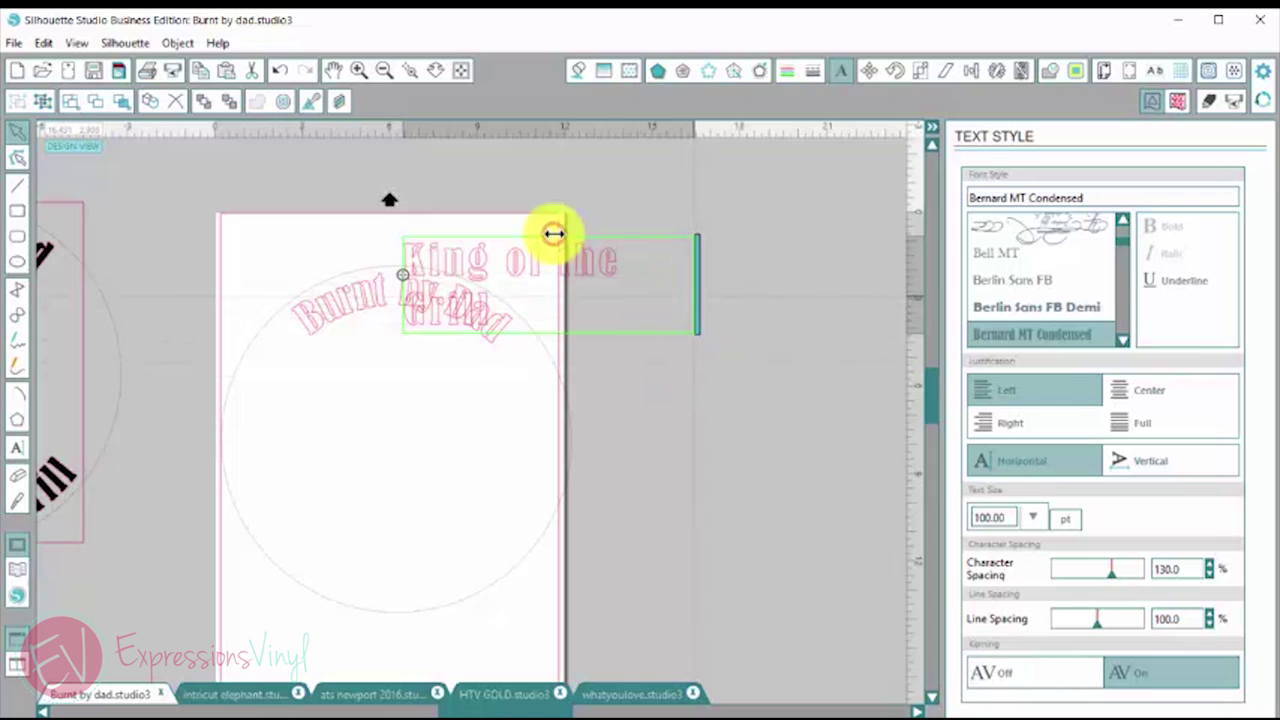
Step: Widen 'King of the Grill' to one line, attach it to the circle, and slide it to the bottom
drag(553, 234, 731, 293)
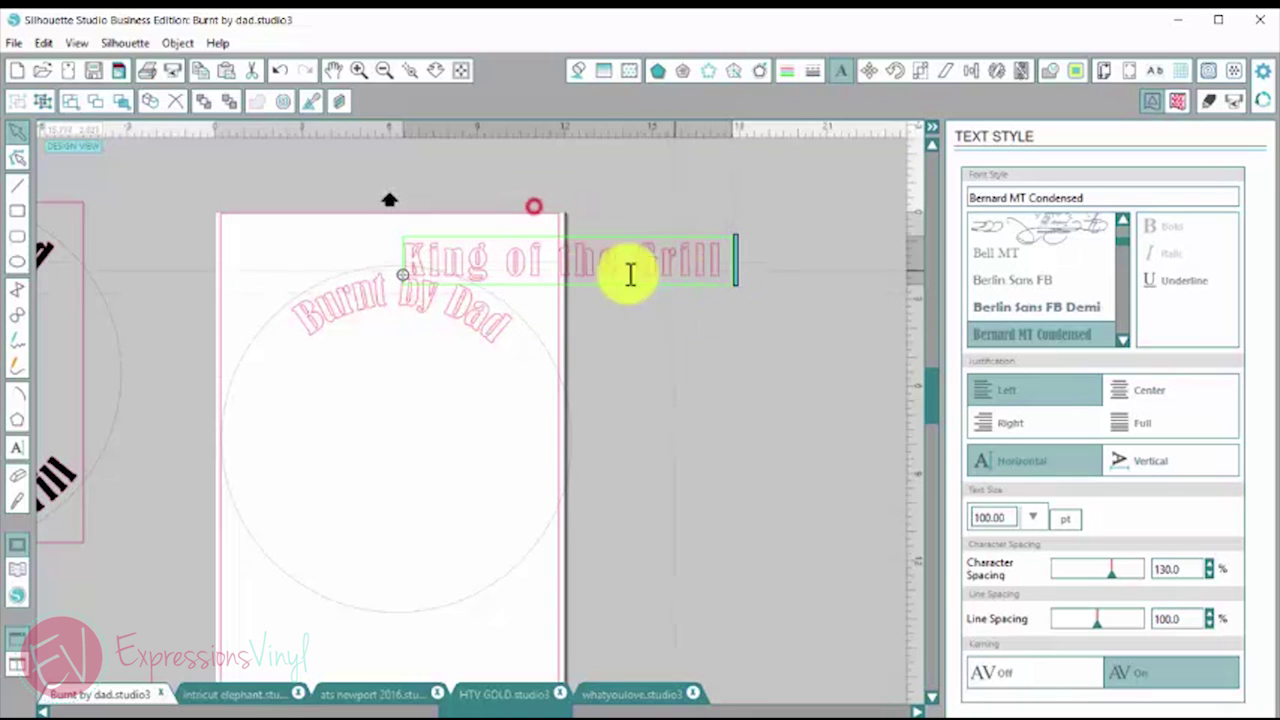
drag(320, 218, 514, 563)
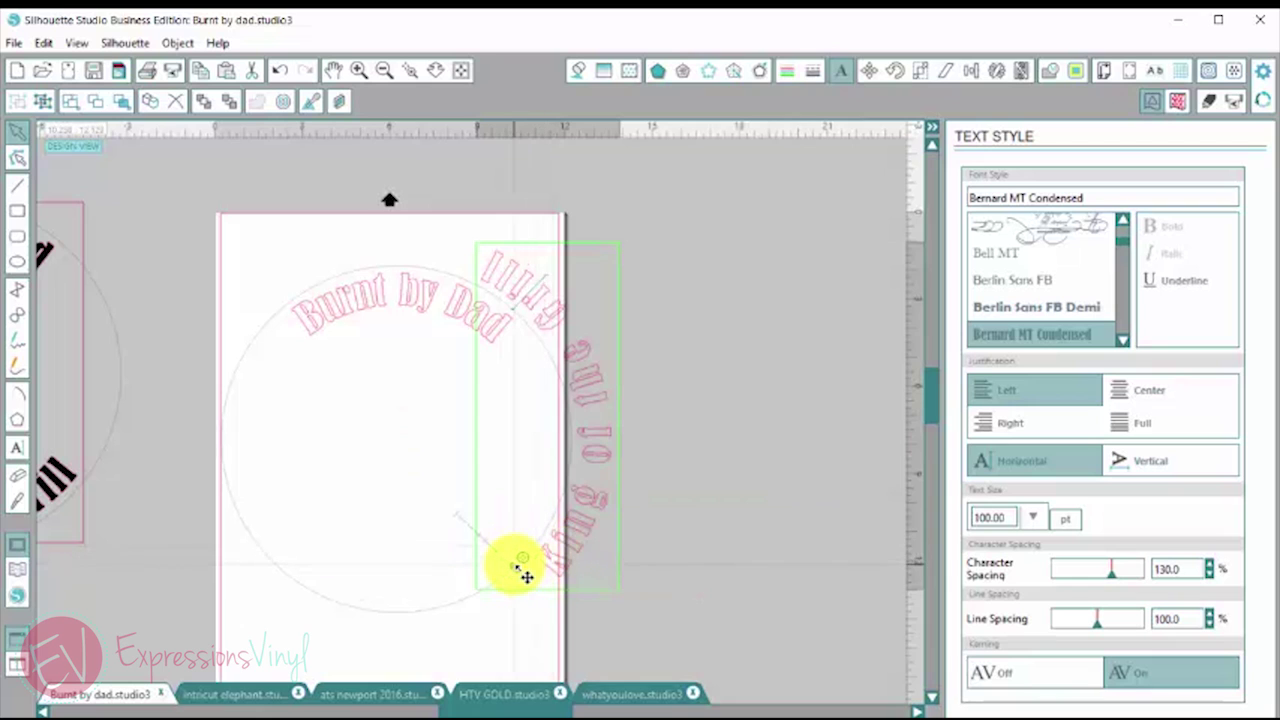
drag(410, 455, 293, 517)
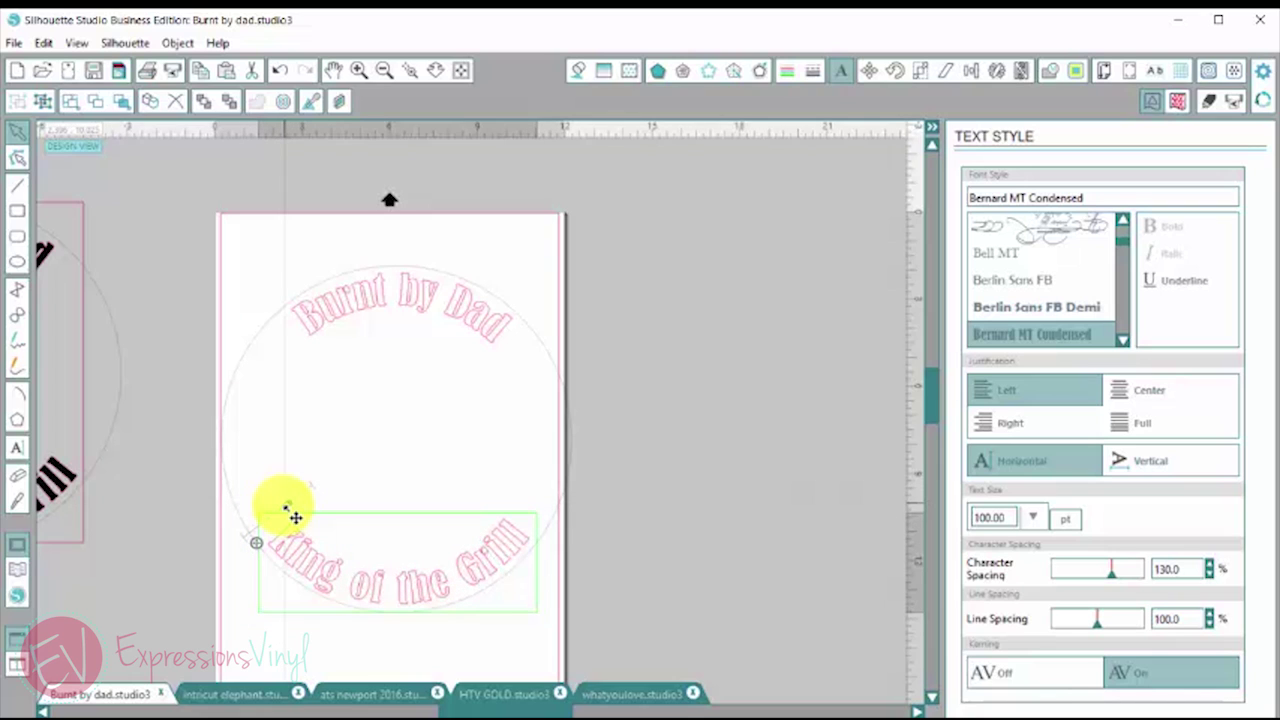
drag(295, 516, 295, 516)
click(528, 329)
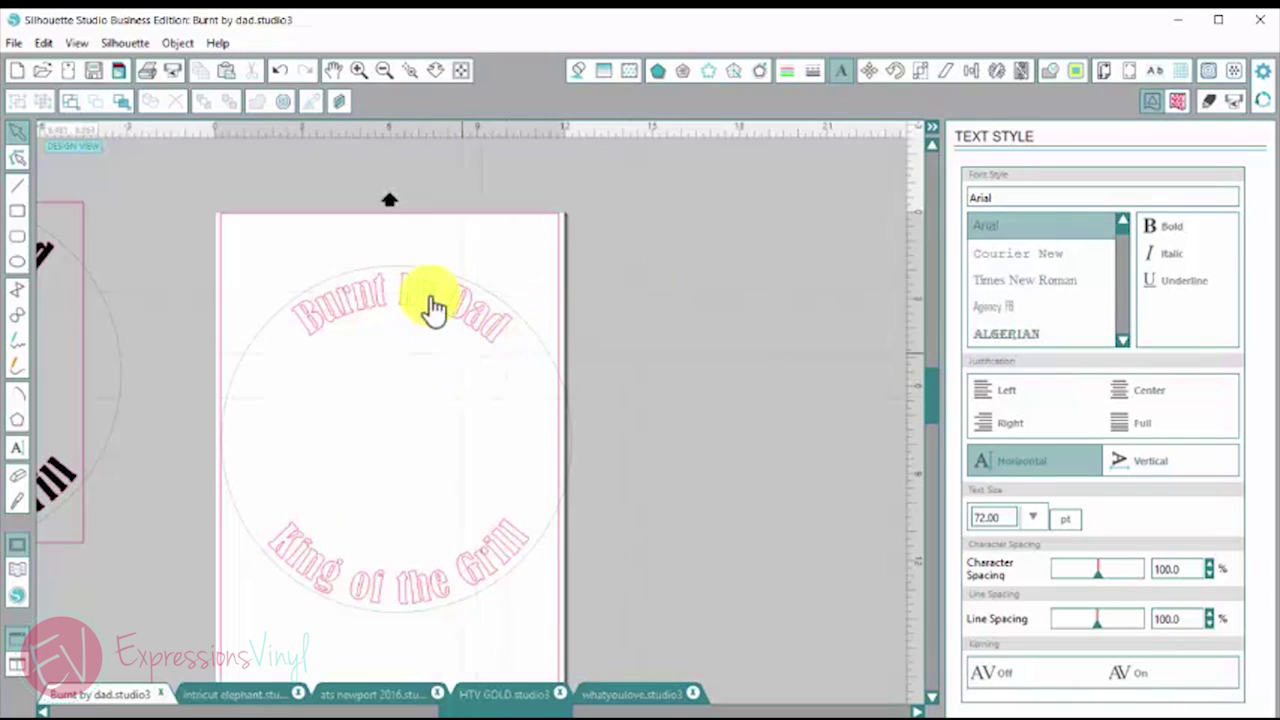
click(1179, 73)
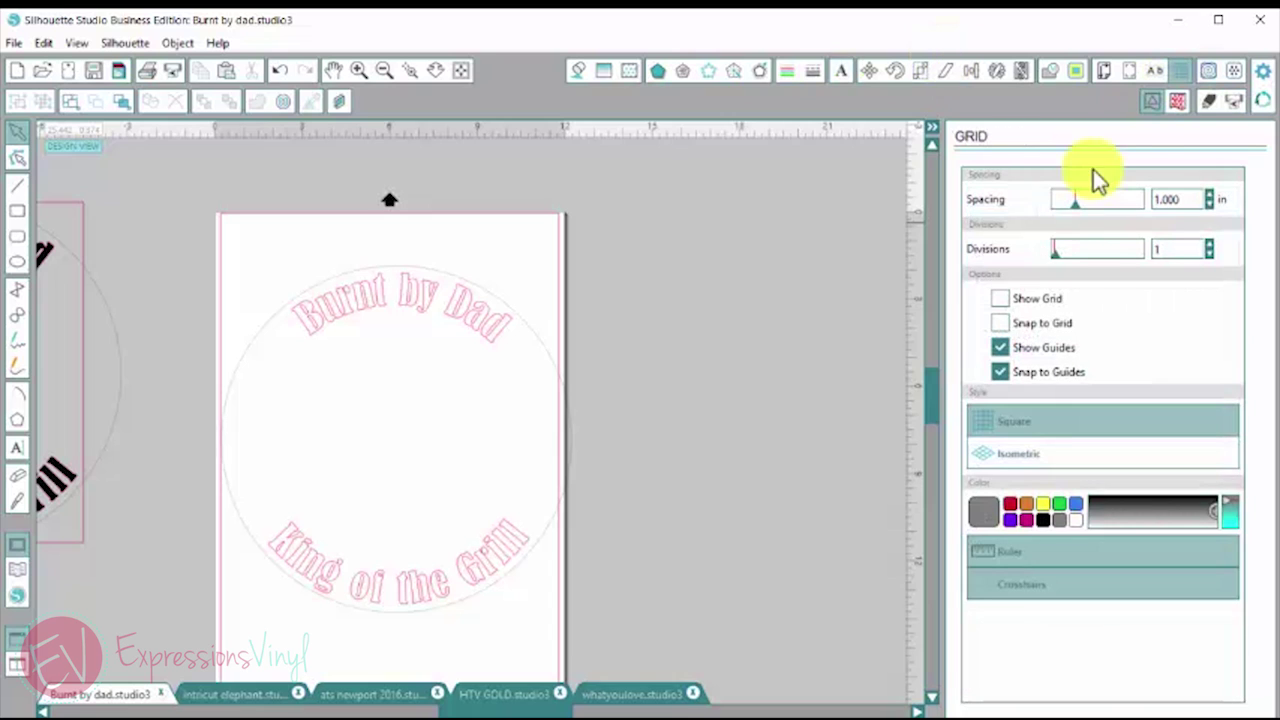
click(1001, 298)
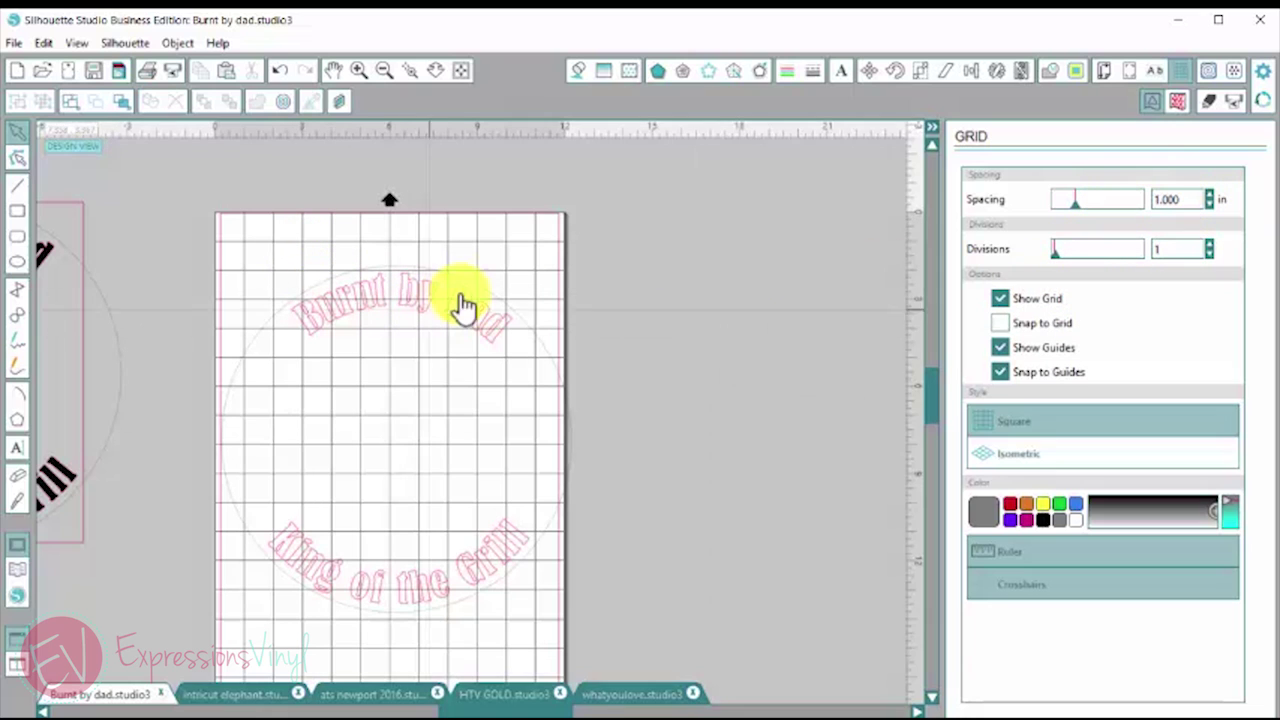
Step: Set the design page width to 15 in
click(1105, 71)
click(1191, 199)
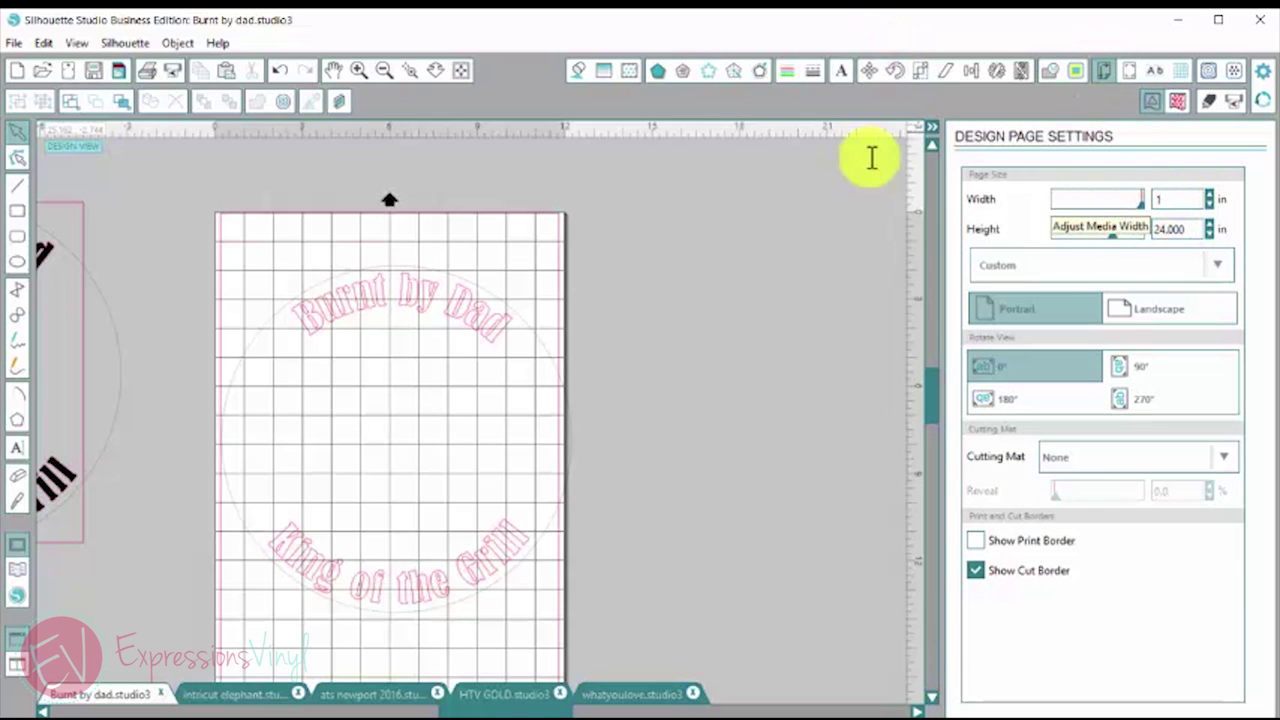
text(15.0)
key(Return)
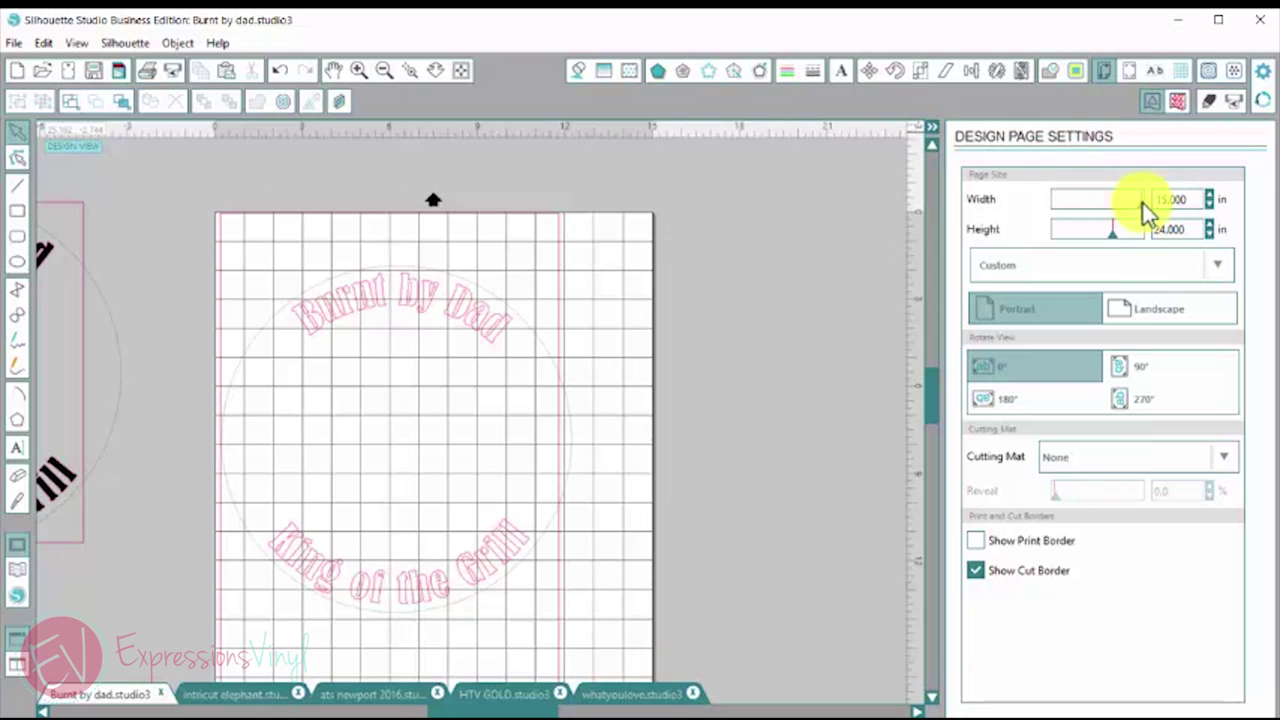
Step: Move the circular text design up and to the right
click(537, 340)
mouse_move(537, 340)
mouse_down()
mouse_move(557, 334)
mouse_move(558, 318)
mouse_up()
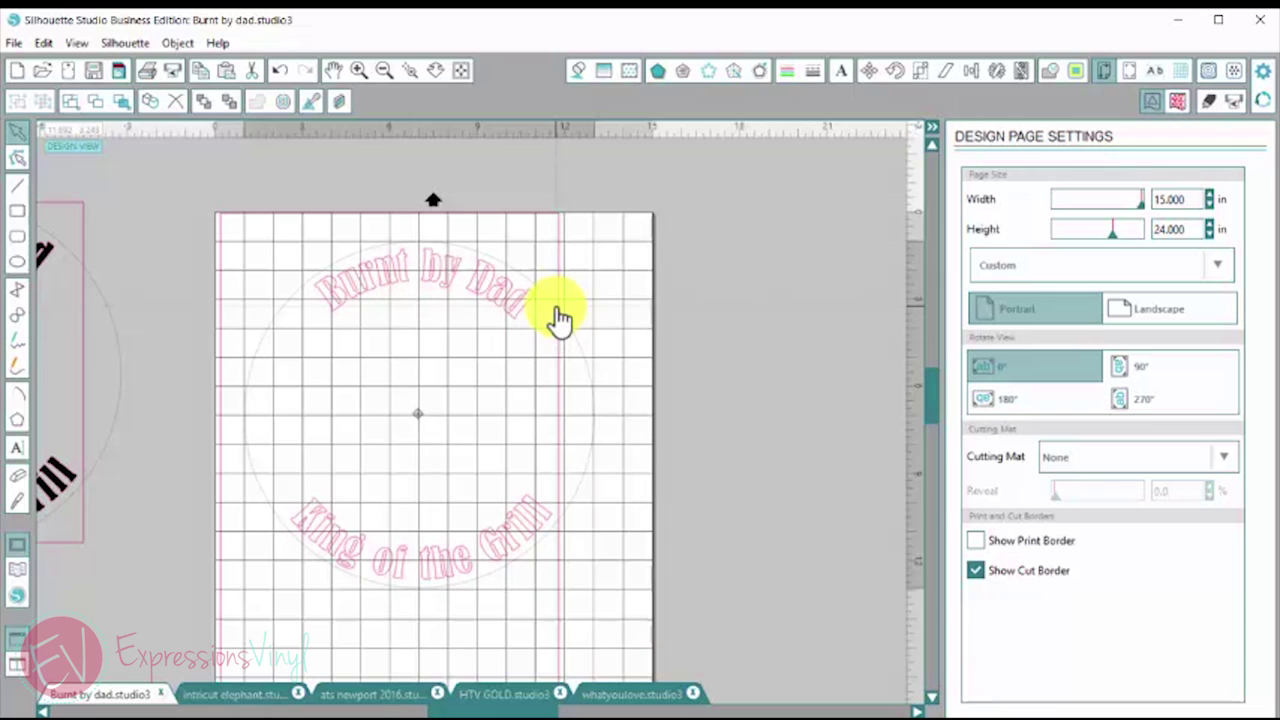
click(558, 318)
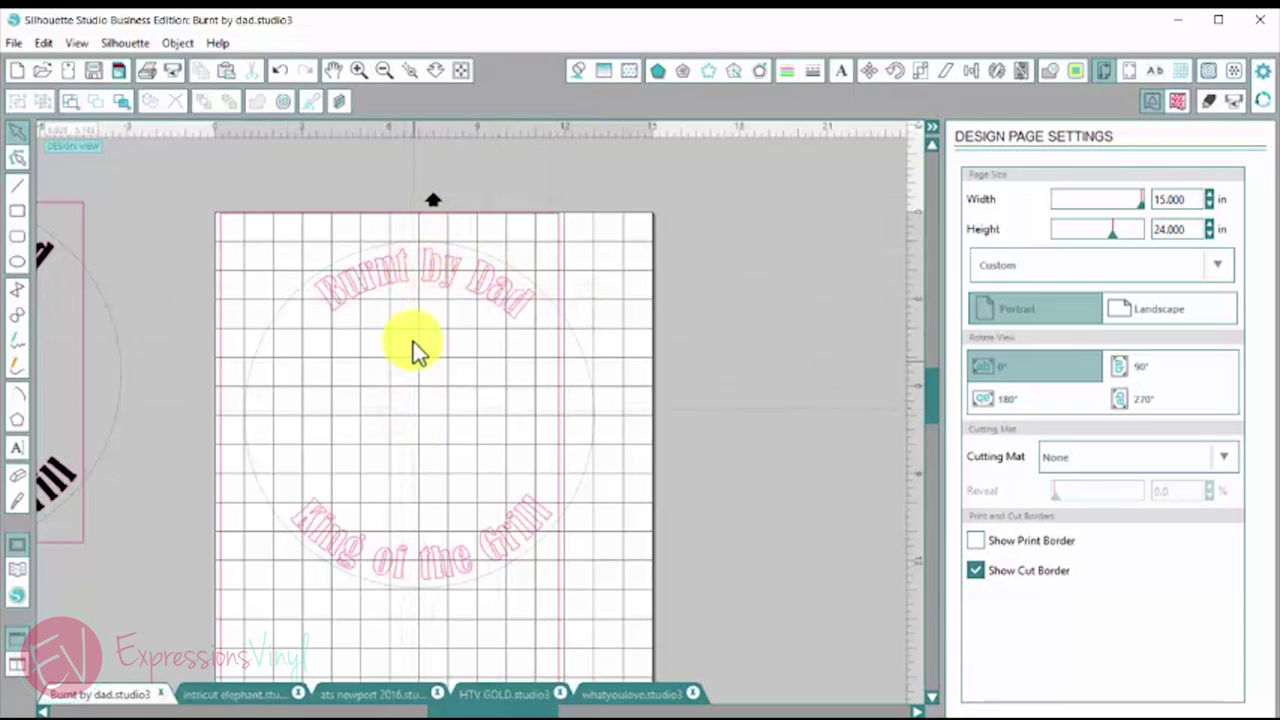
Step: Slide 'Burnt by Dad' right and 'King of the Grill' along their arcs to centre each
double_click(309, 222)
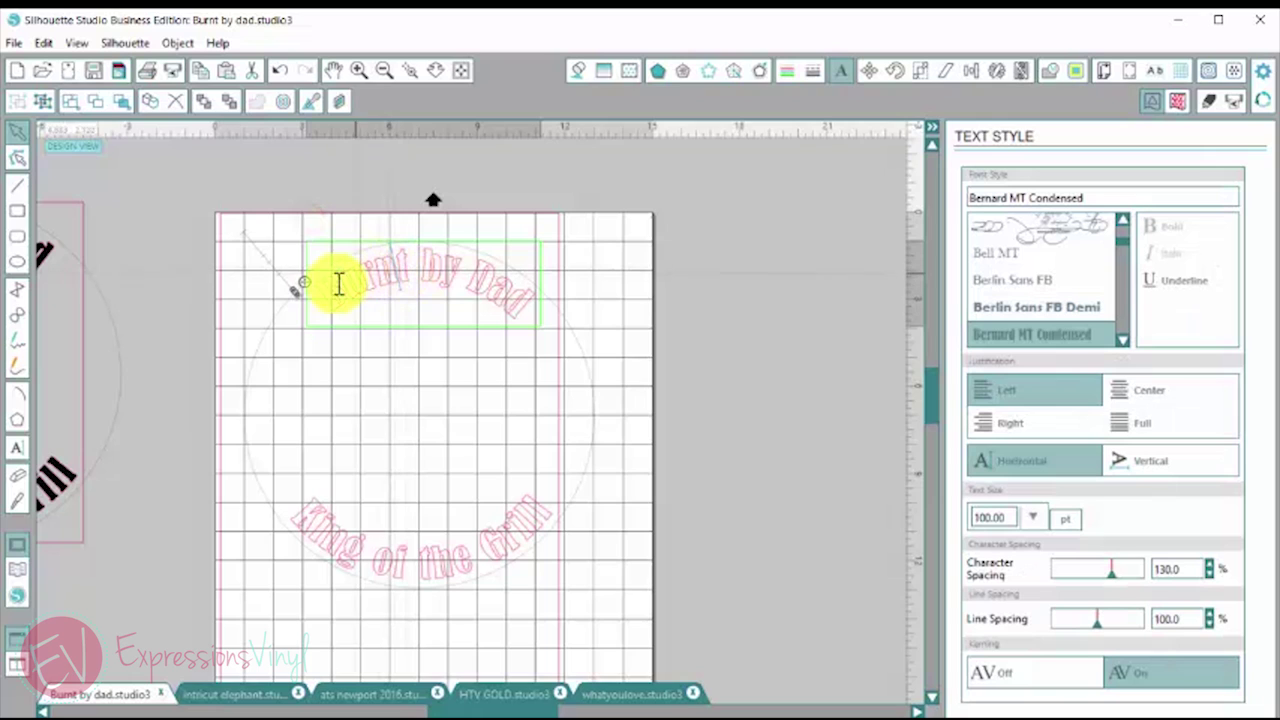
drag(252, 233, 323, 289)
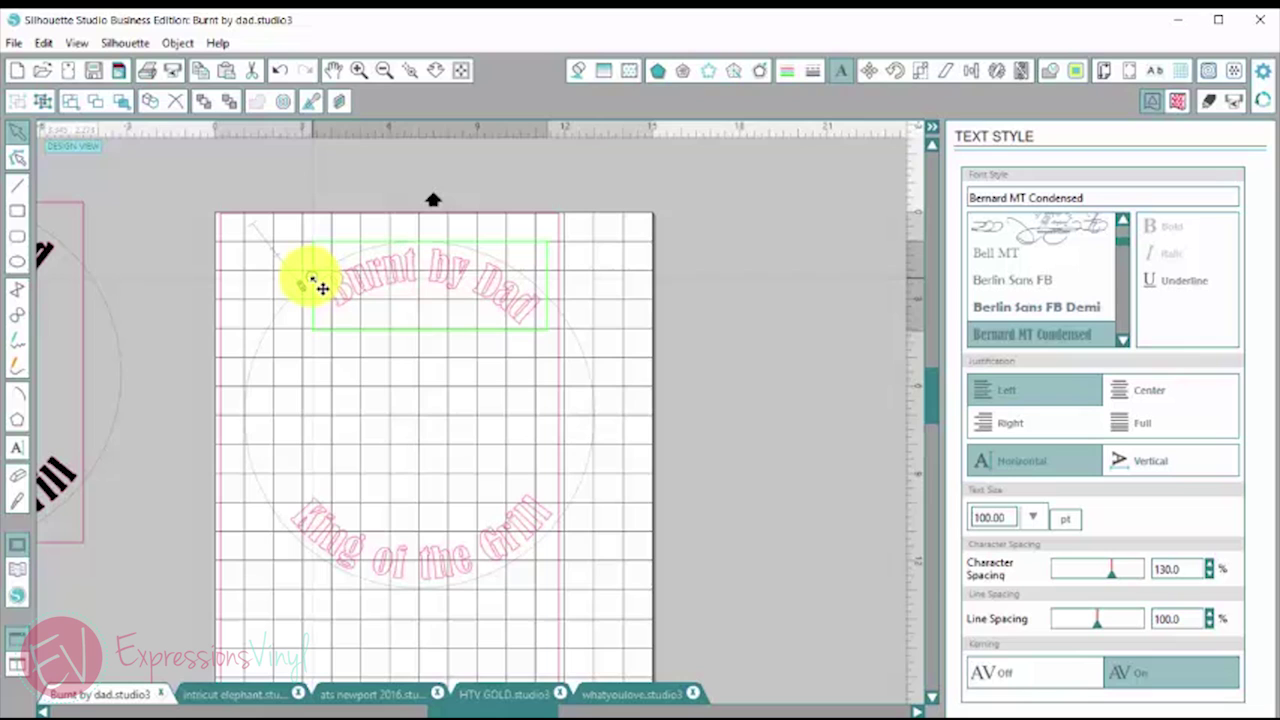
click(312, 524)
click(251, 416)
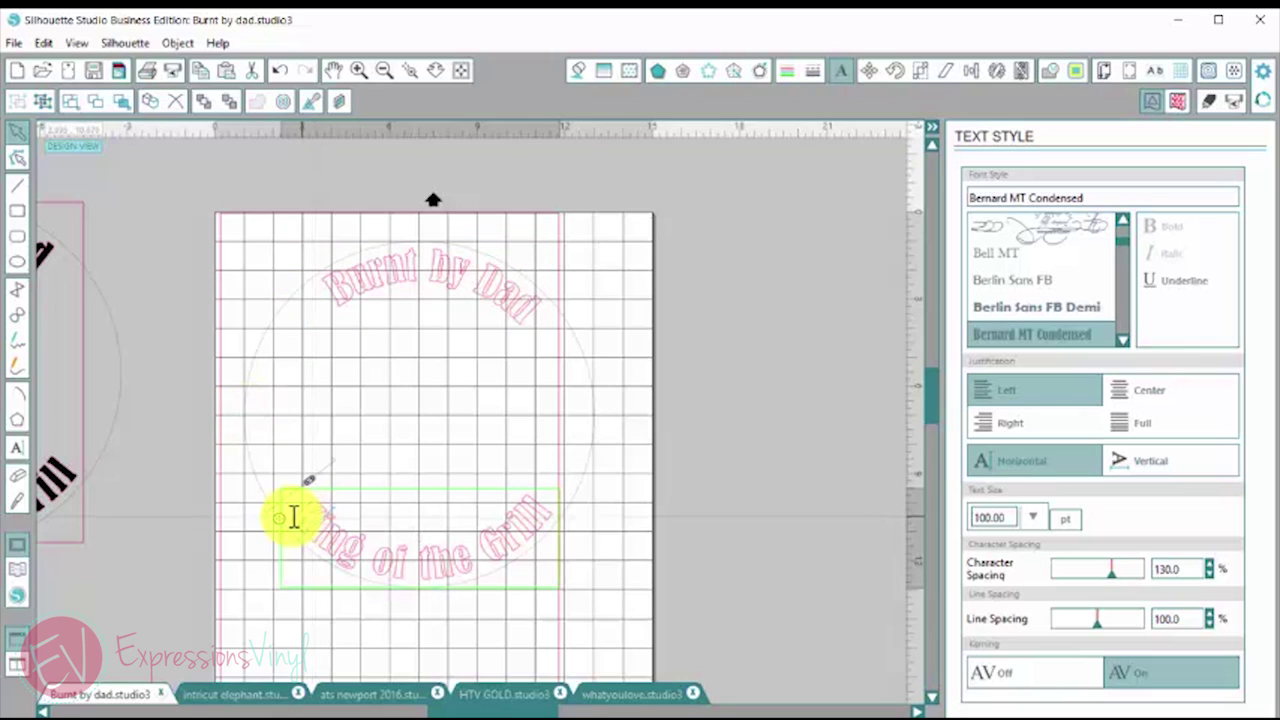
drag(288, 527, 334, 513)
click(307, 361)
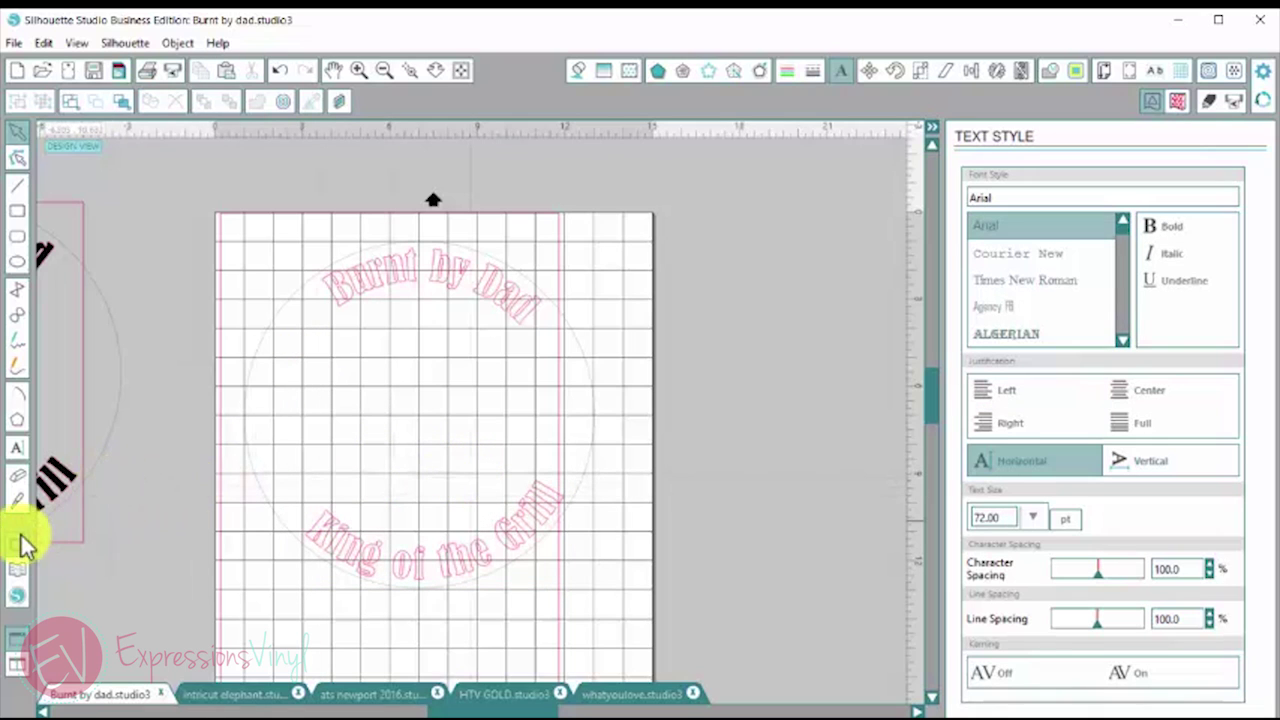
Step: Search the library for 'gri' and place the grill design on the page
click(20, 578)
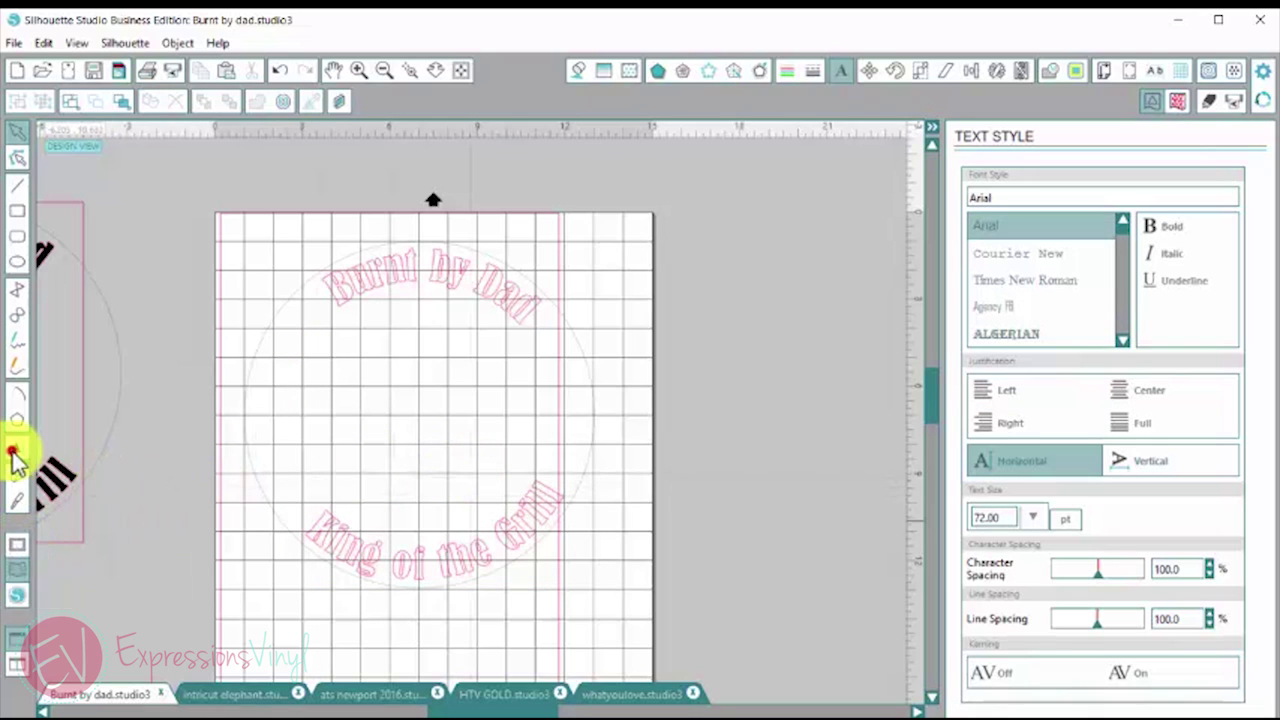
scroll(591, 437, down, 5)
click(262, 136)
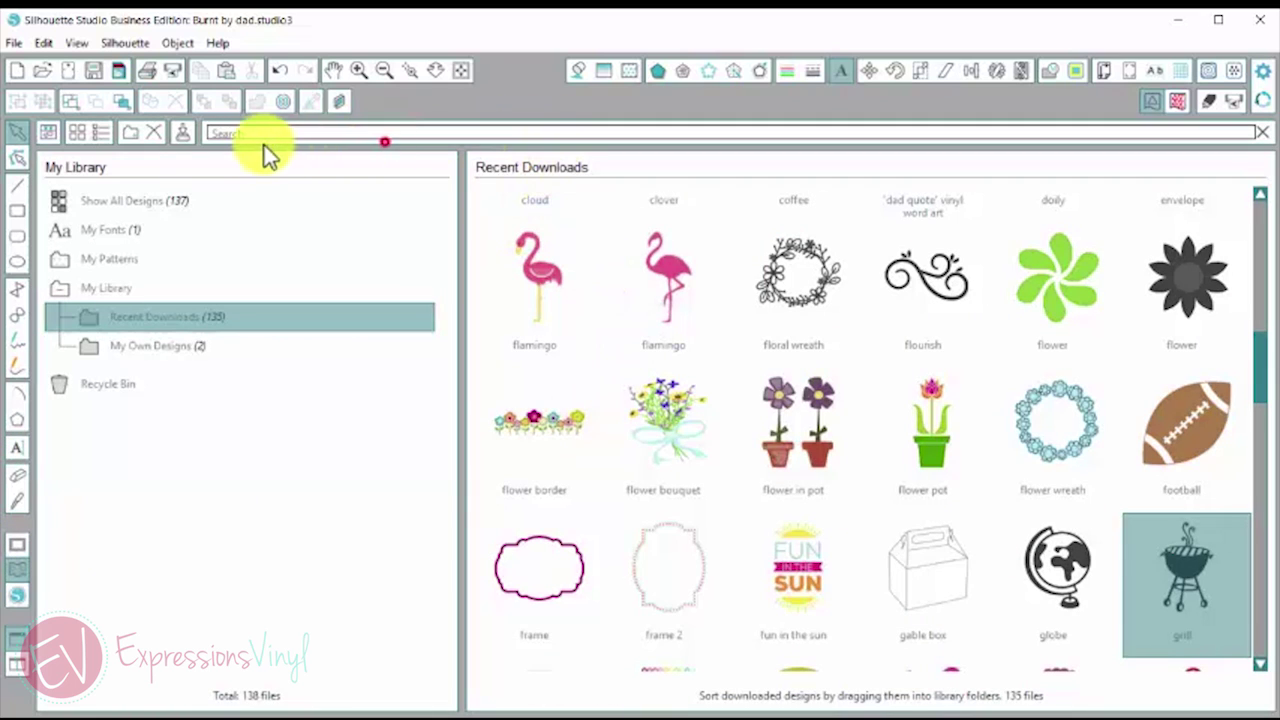
text(gr)
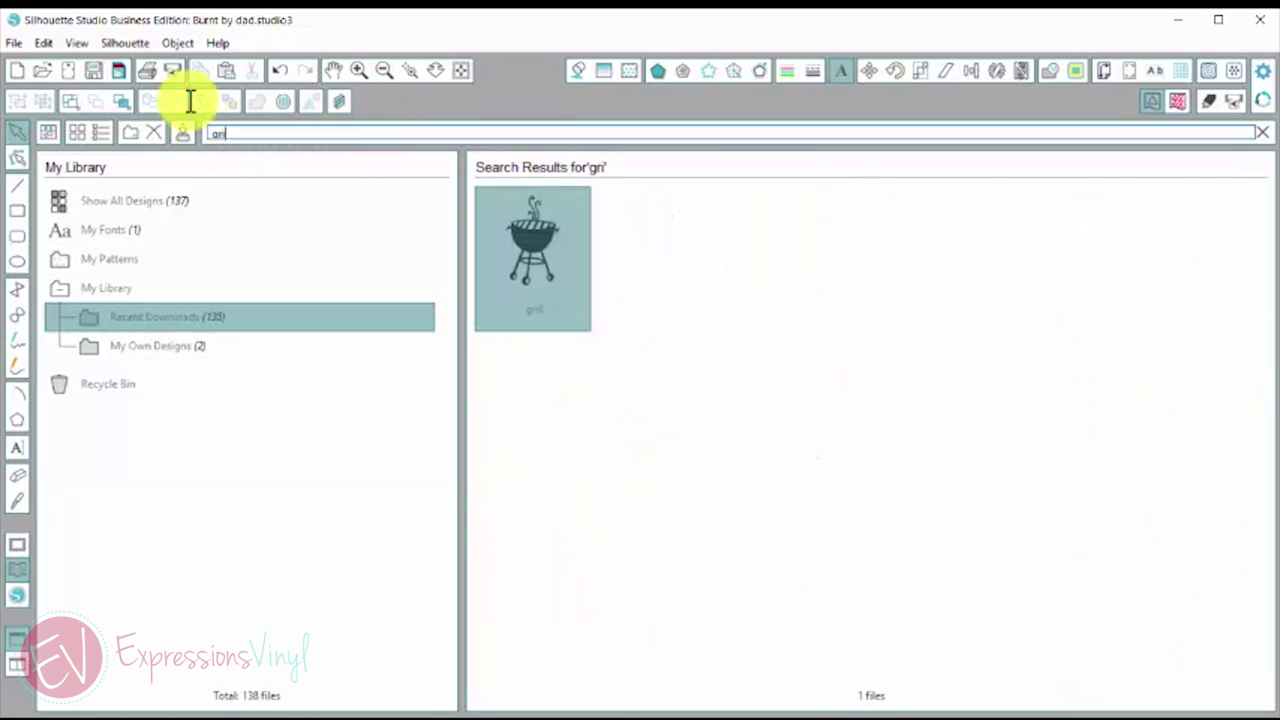
text(i)
click(432, 198)
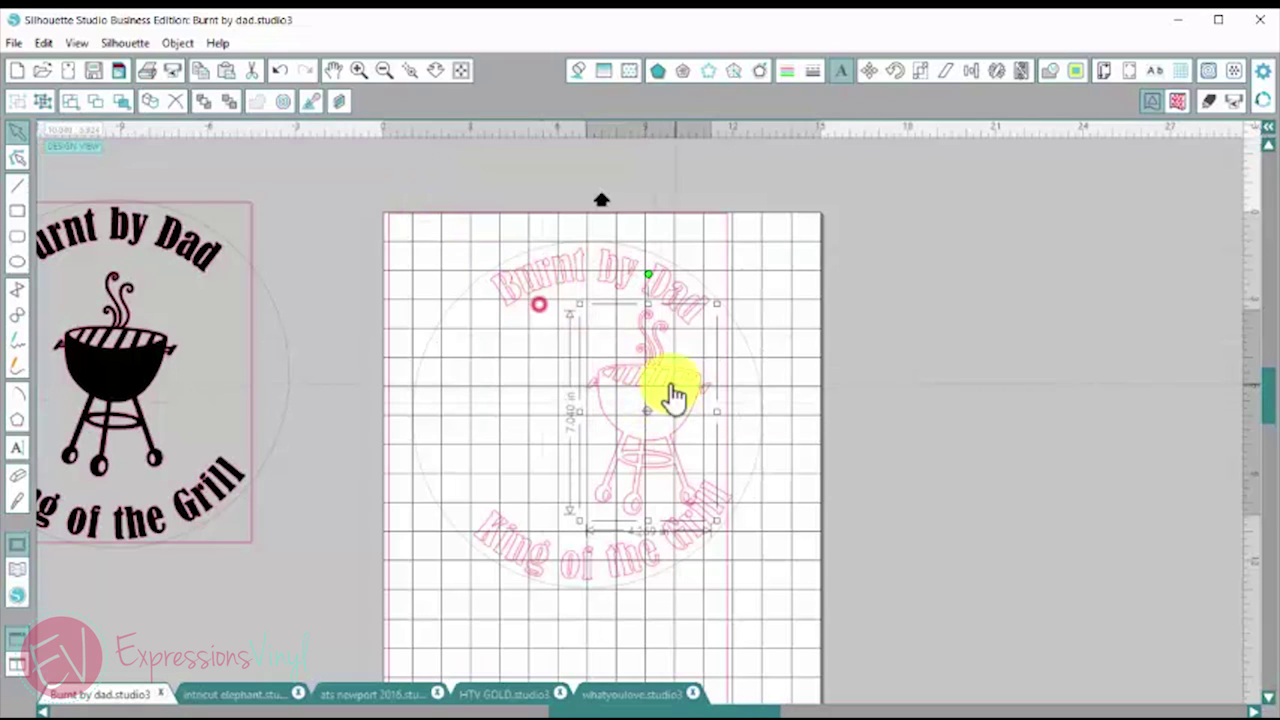
Step: Centre the grill inside the circle and enlarge it to about 4.5 in wide
drag(677, 394, 624, 400)
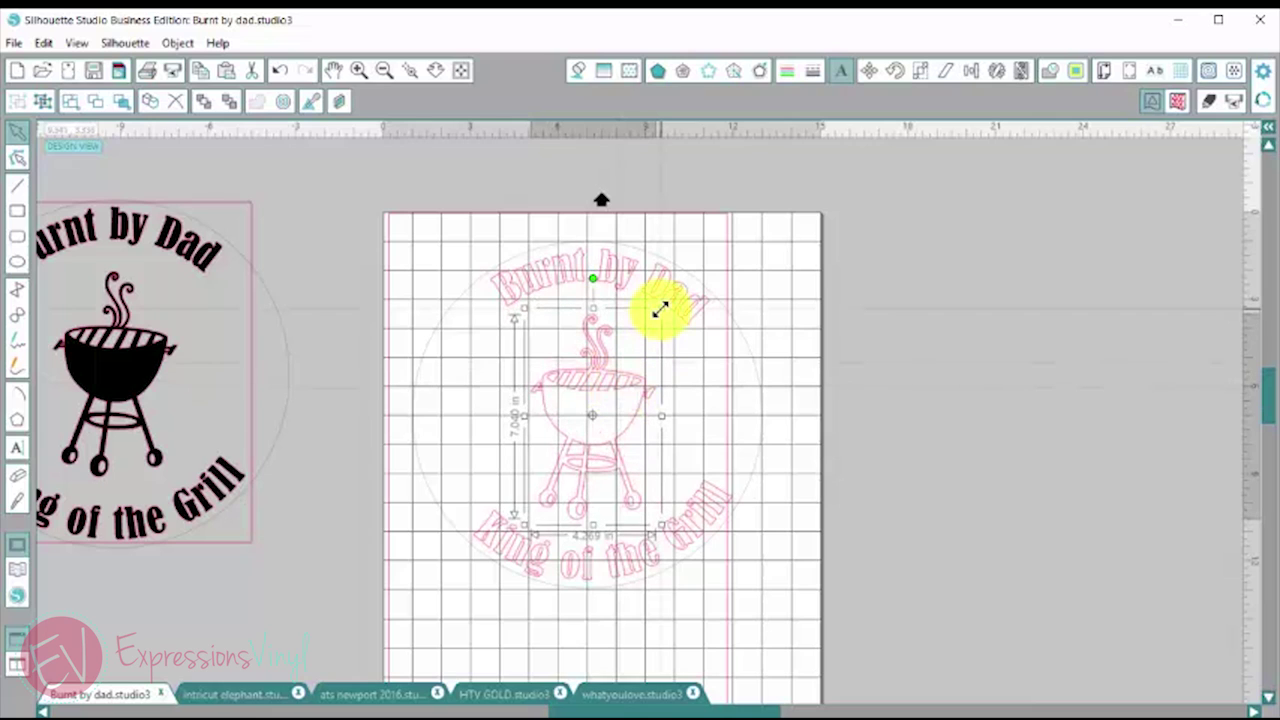
mouse_move(660, 310)
mouse_down()
mouse_move(523, 243)
mouse_move(666, 297)
mouse_up()
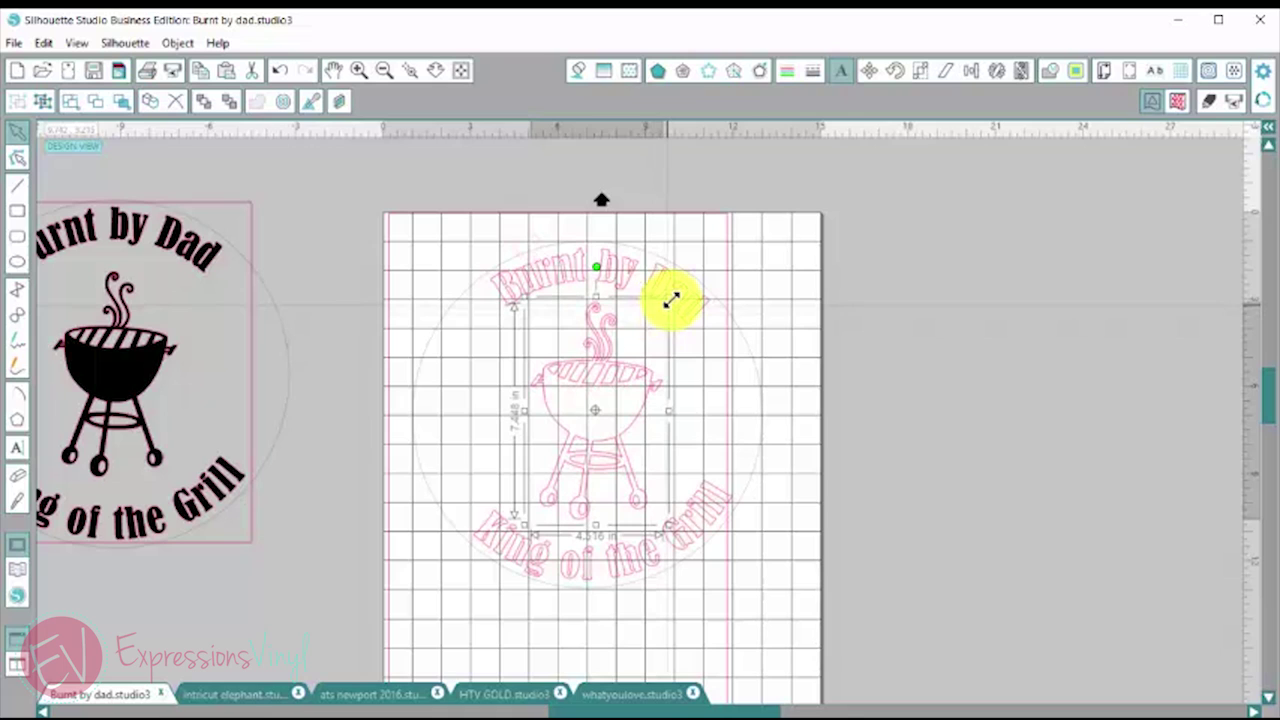
click(480, 290)
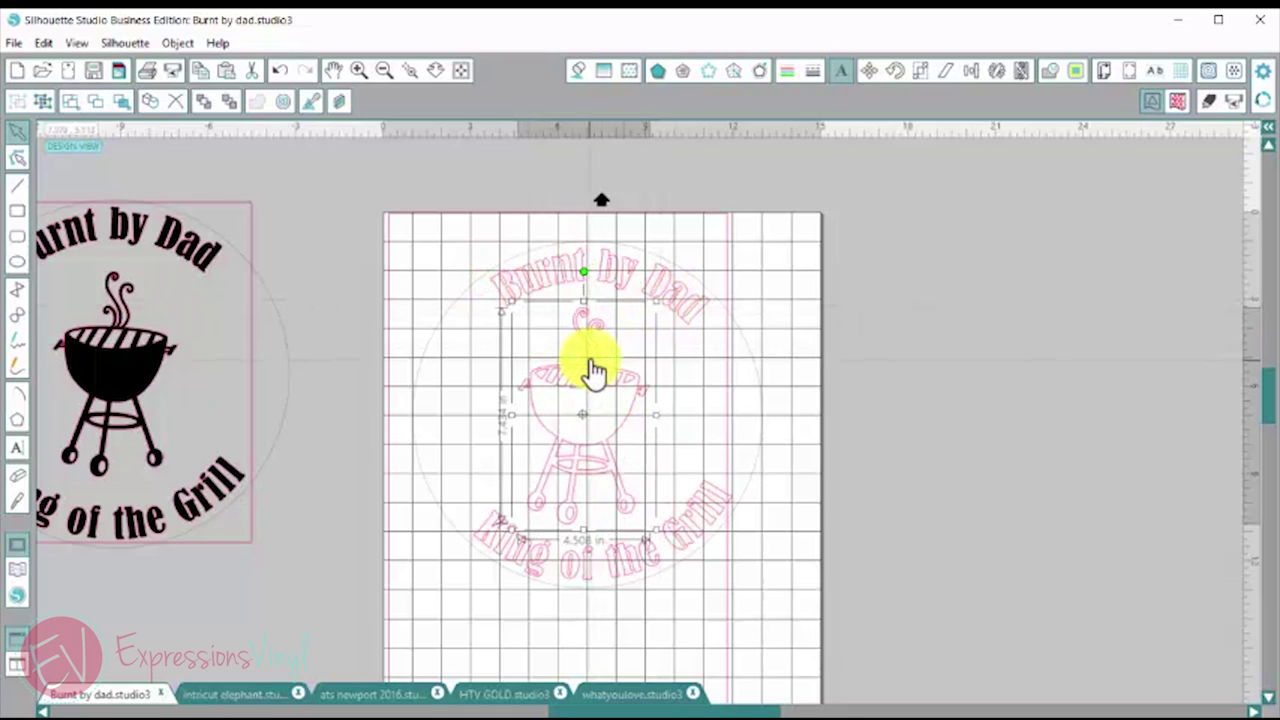
drag(604, 370, 591, 366)
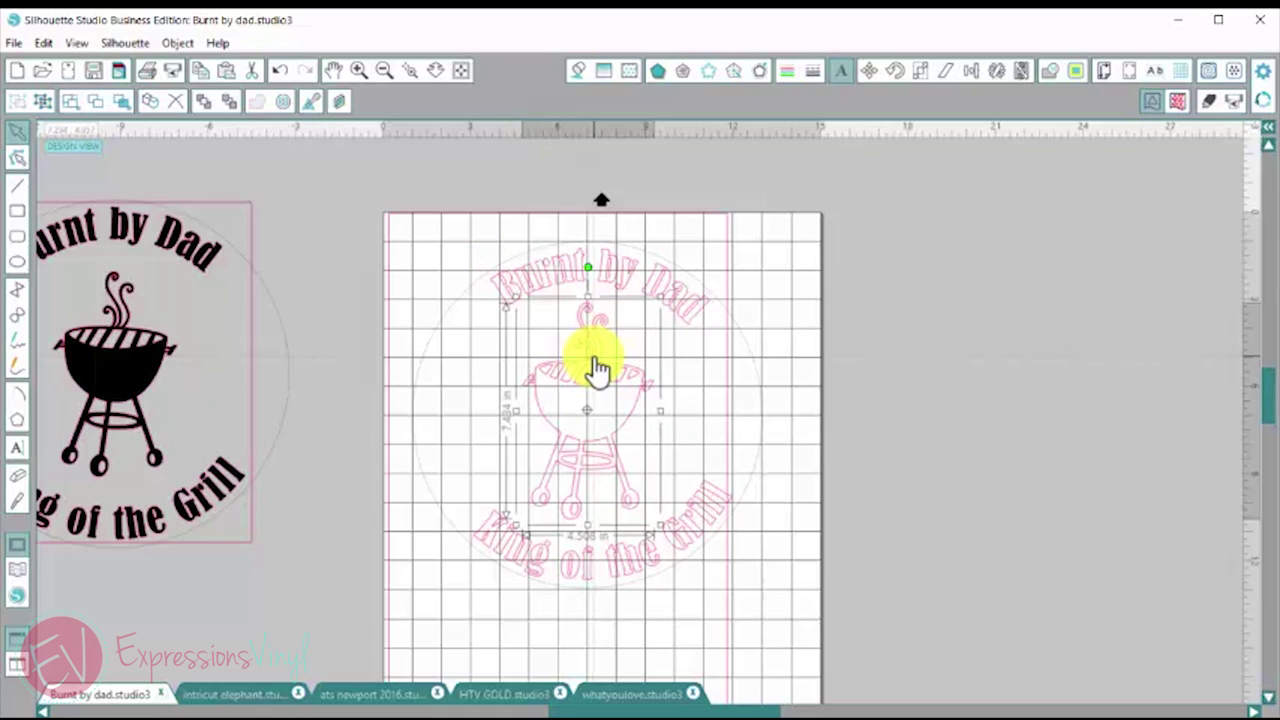
Step: Deselect the grill and hide the grid lines on the page
click(674, 264)
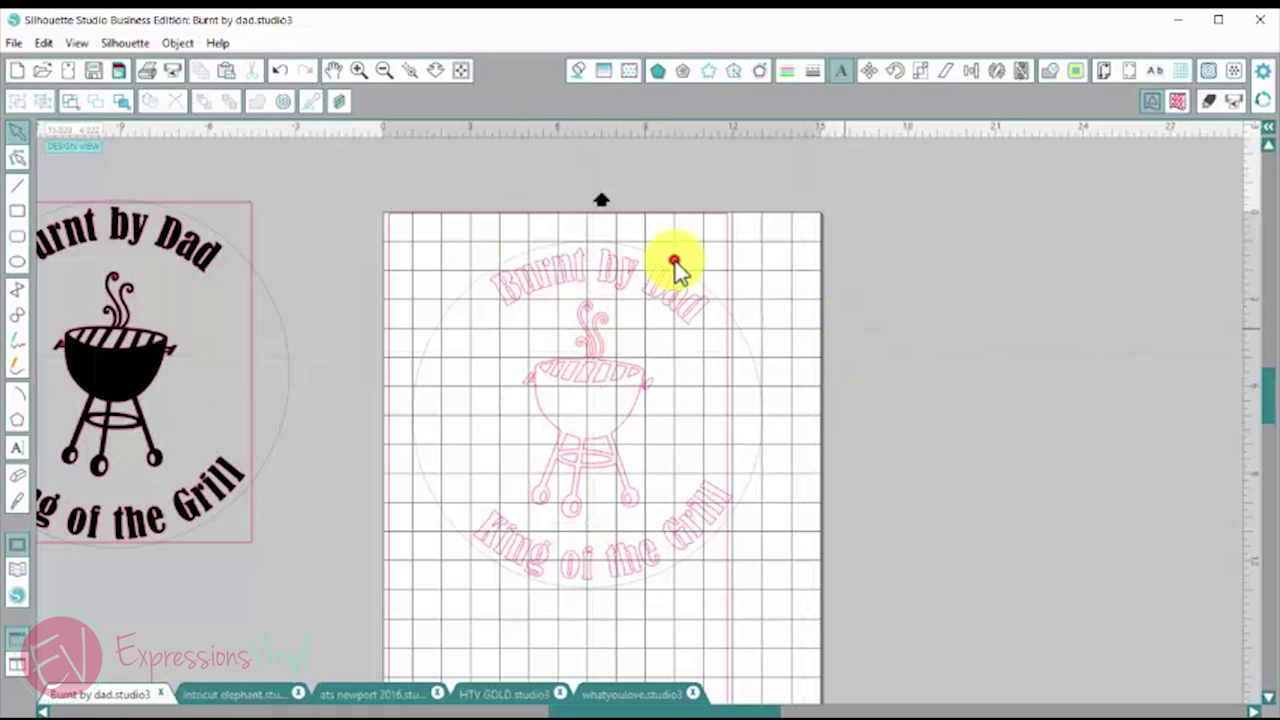
click(1180, 70)
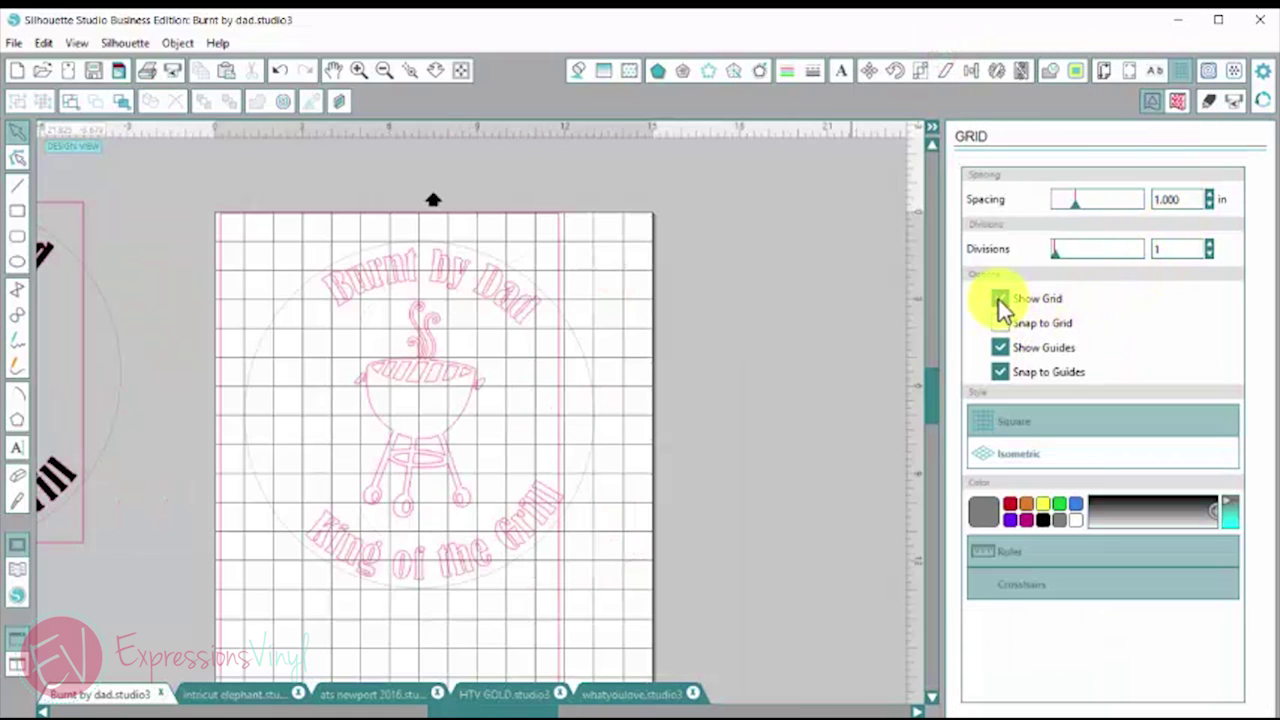
click(1000, 298)
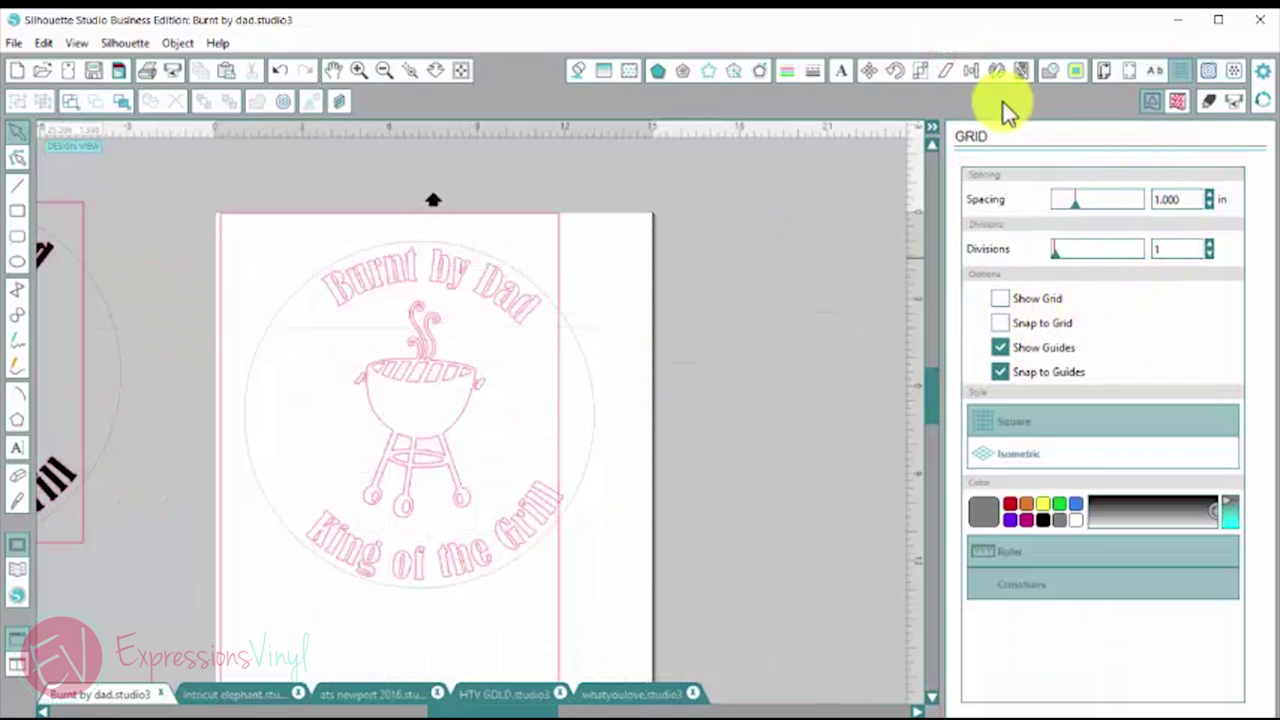
Step: Set the design page width back to 12 in
click(884, 54)
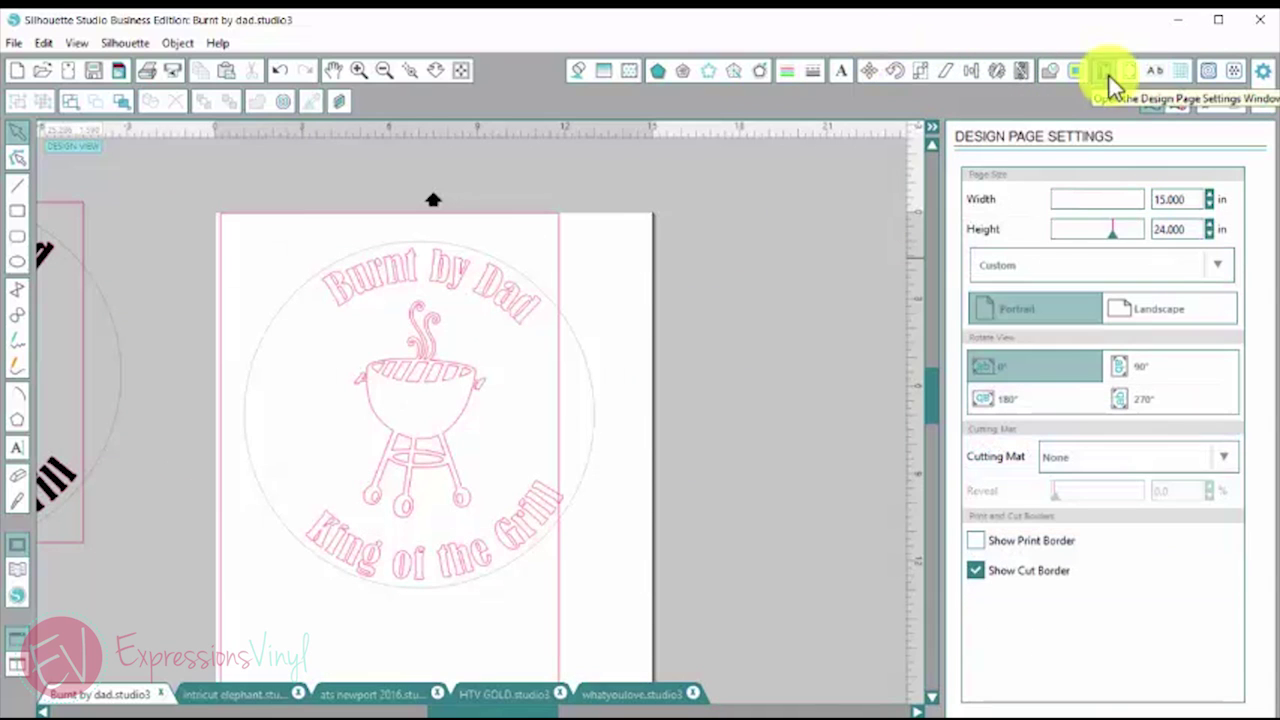
click(947, 160)
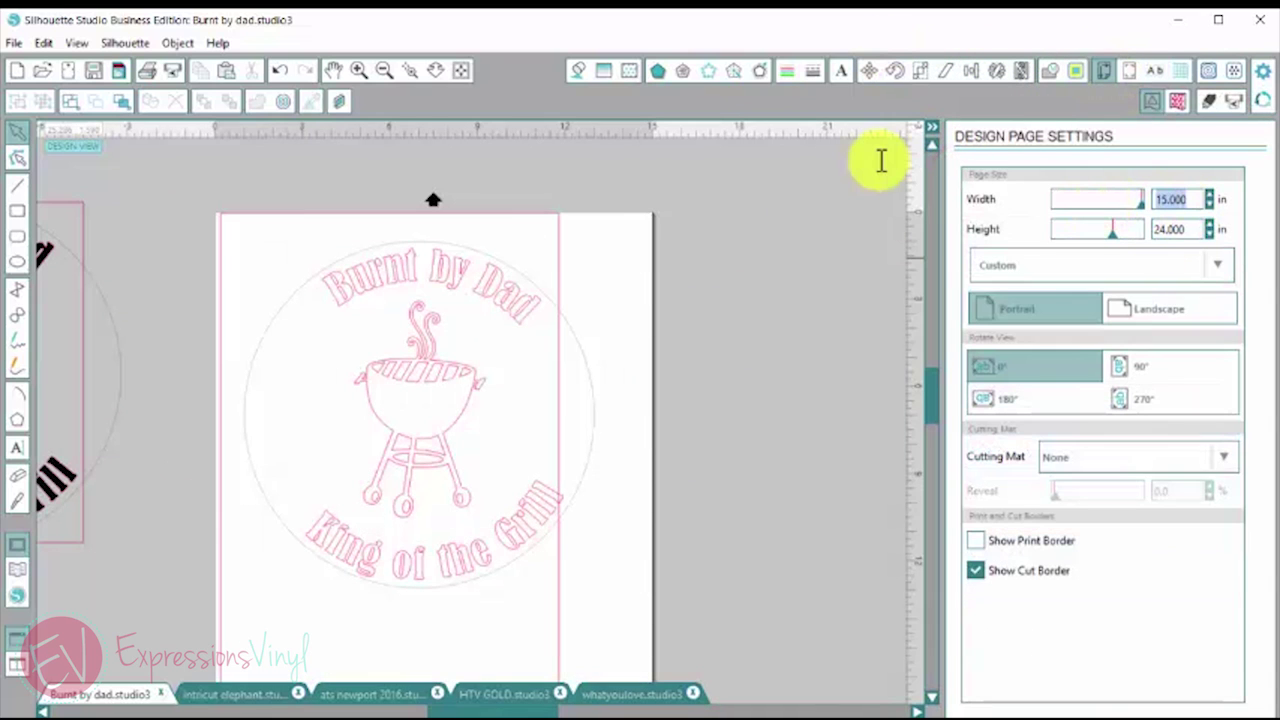
text(12)
key(Return)
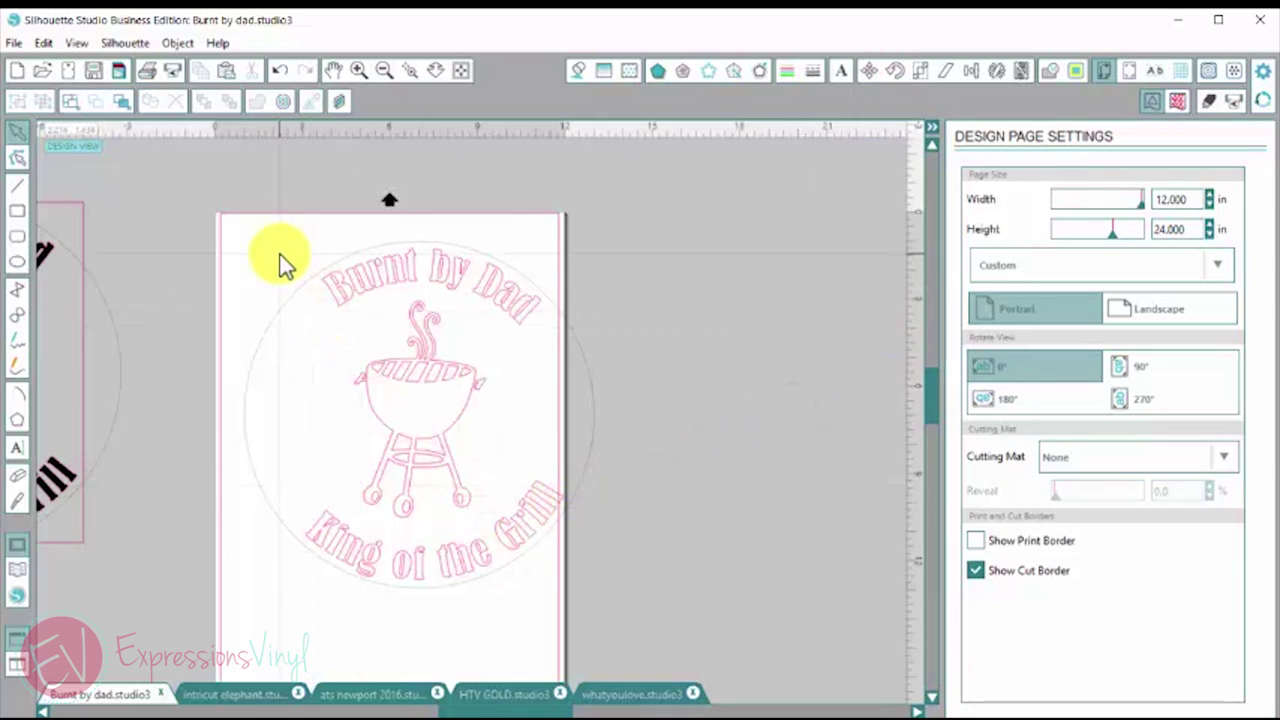
click(16, 212)
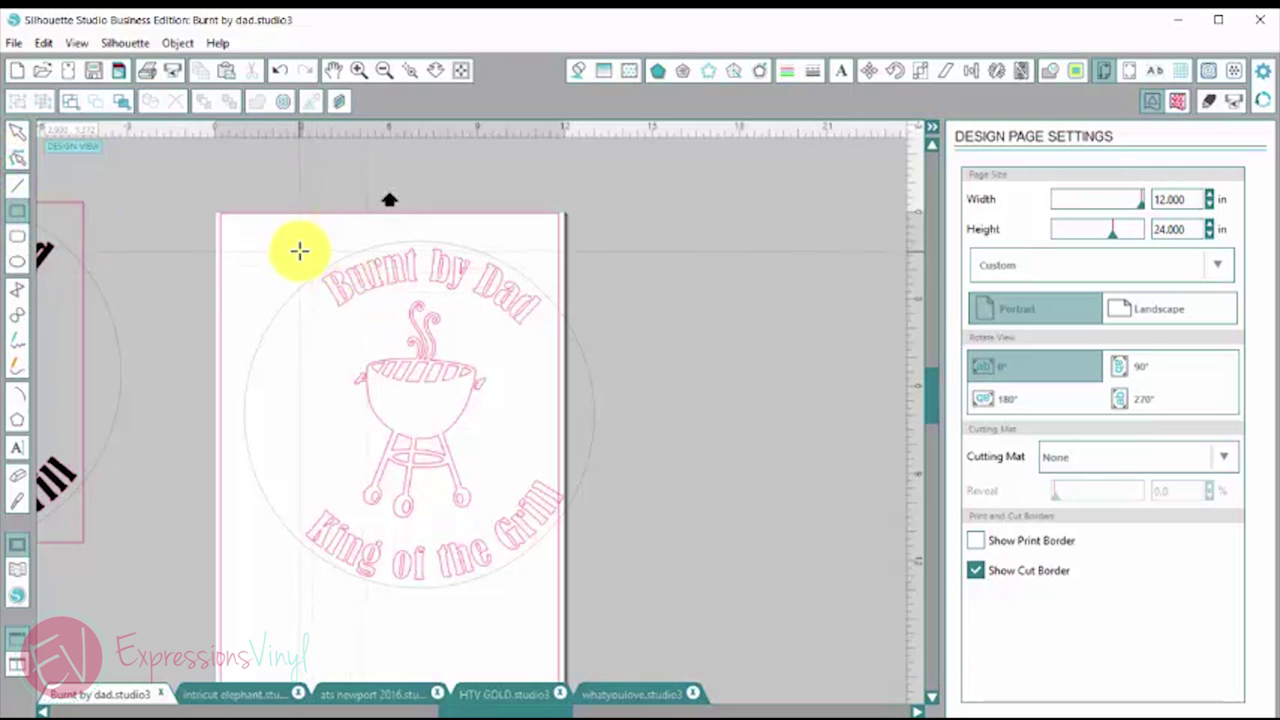
Step: Frame the circular design with a 9.3 × 11.8 in rectangle and shift everything left onto the page
drag(299, 242, 570, 586)
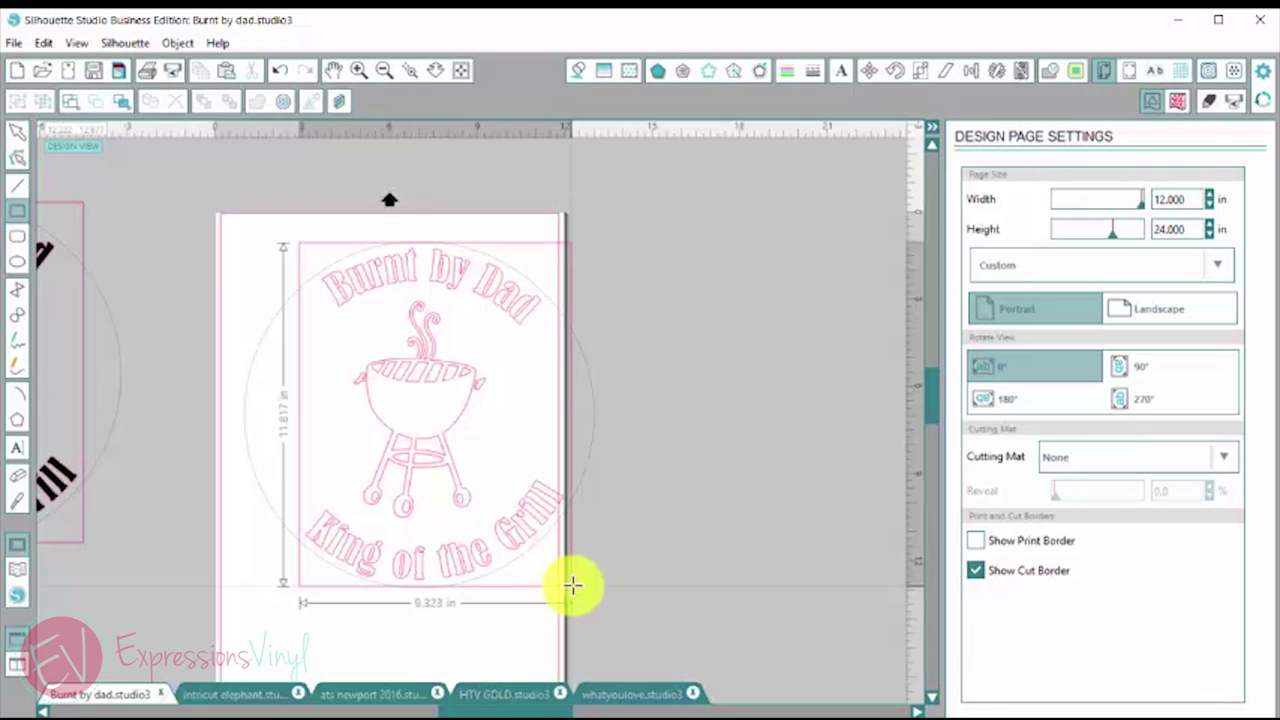
drag(572, 585, 571, 583)
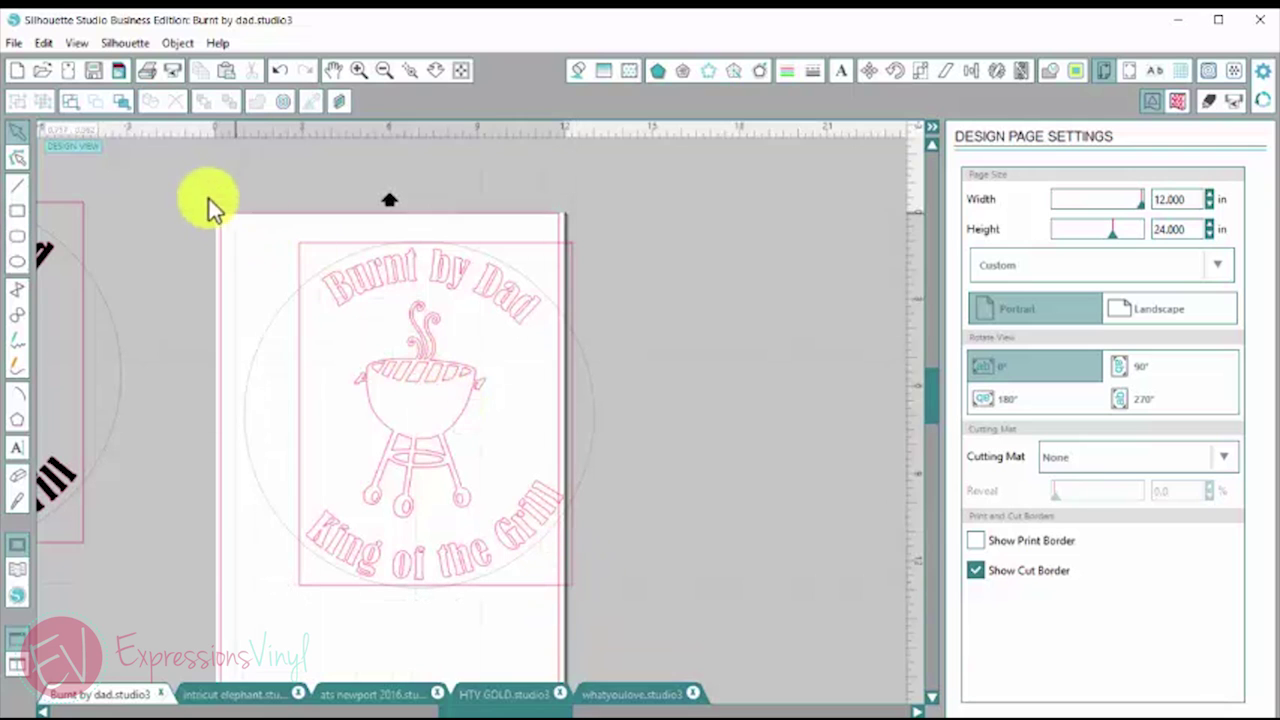
drag(209, 199, 690, 655)
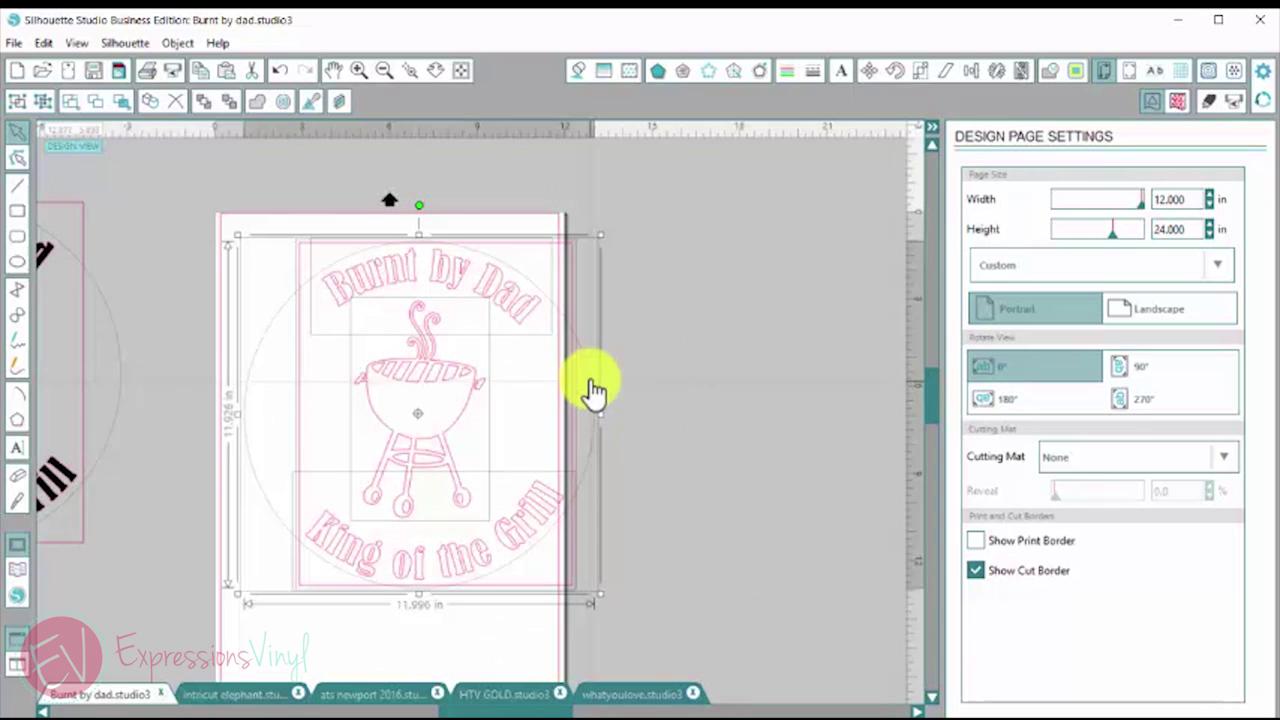
drag(592, 390, 535, 385)
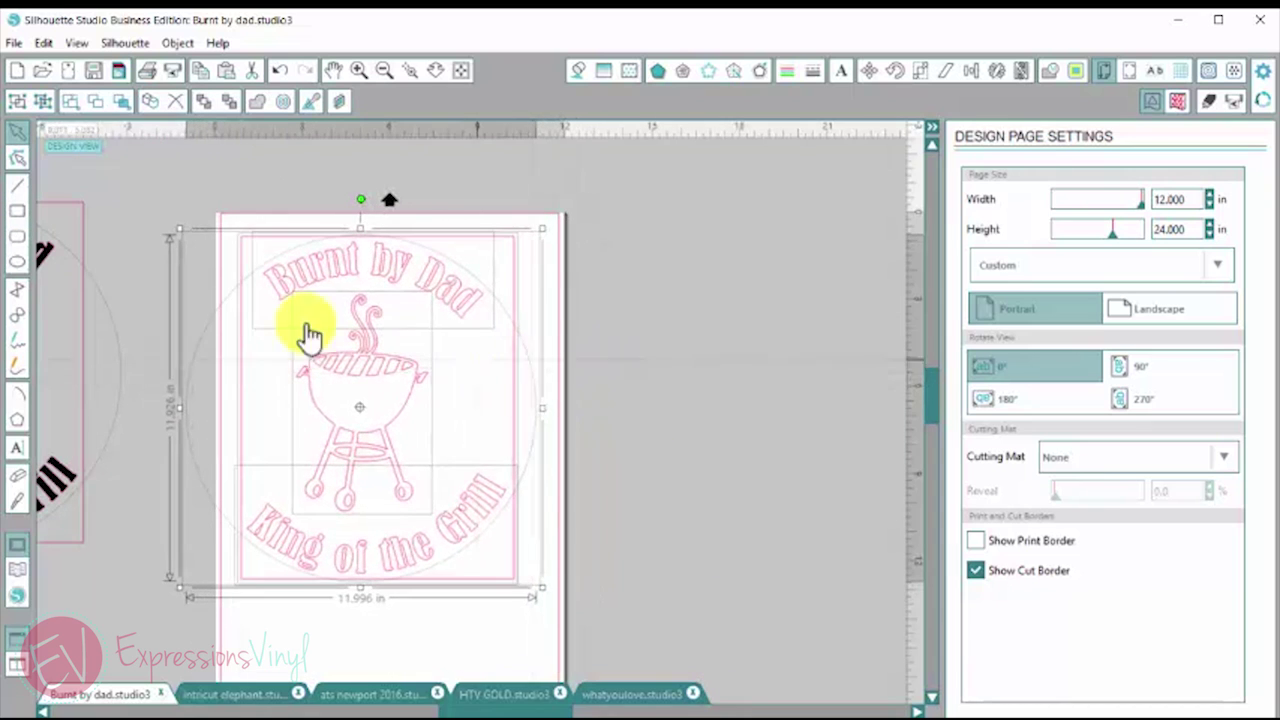
click(105, 192)
click(17, 261)
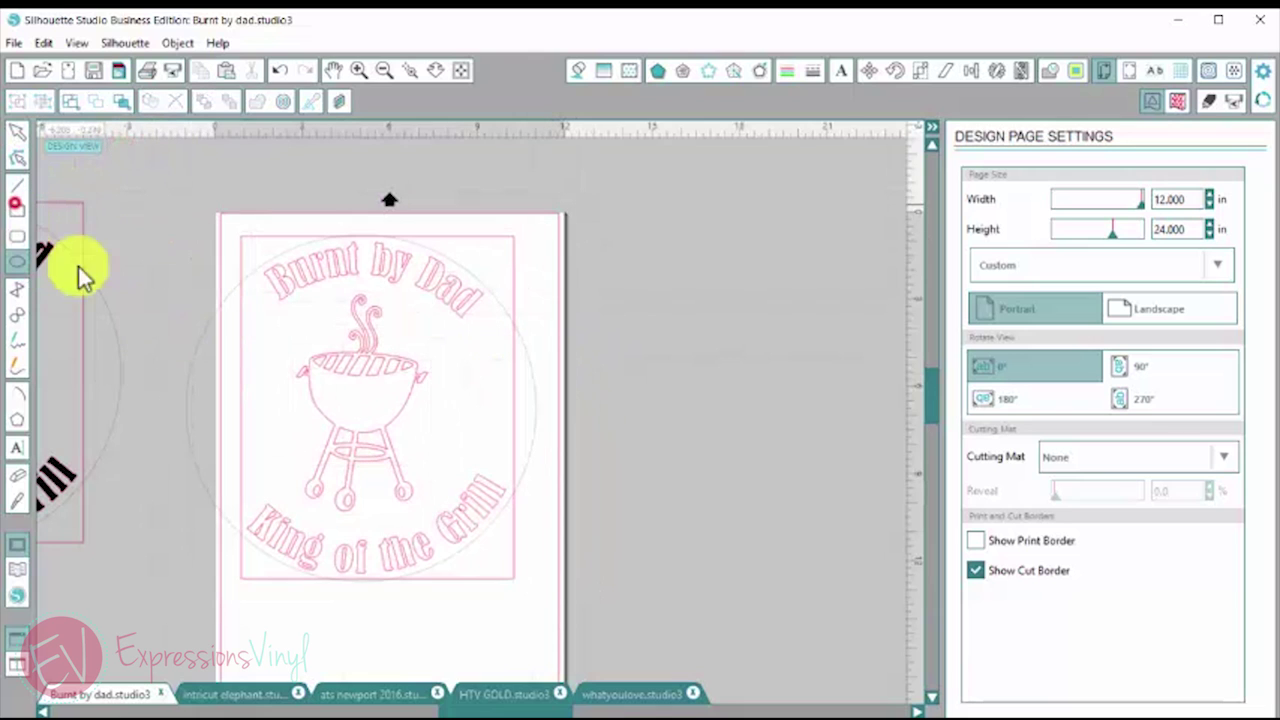
drag(600, 293, 768, 456)
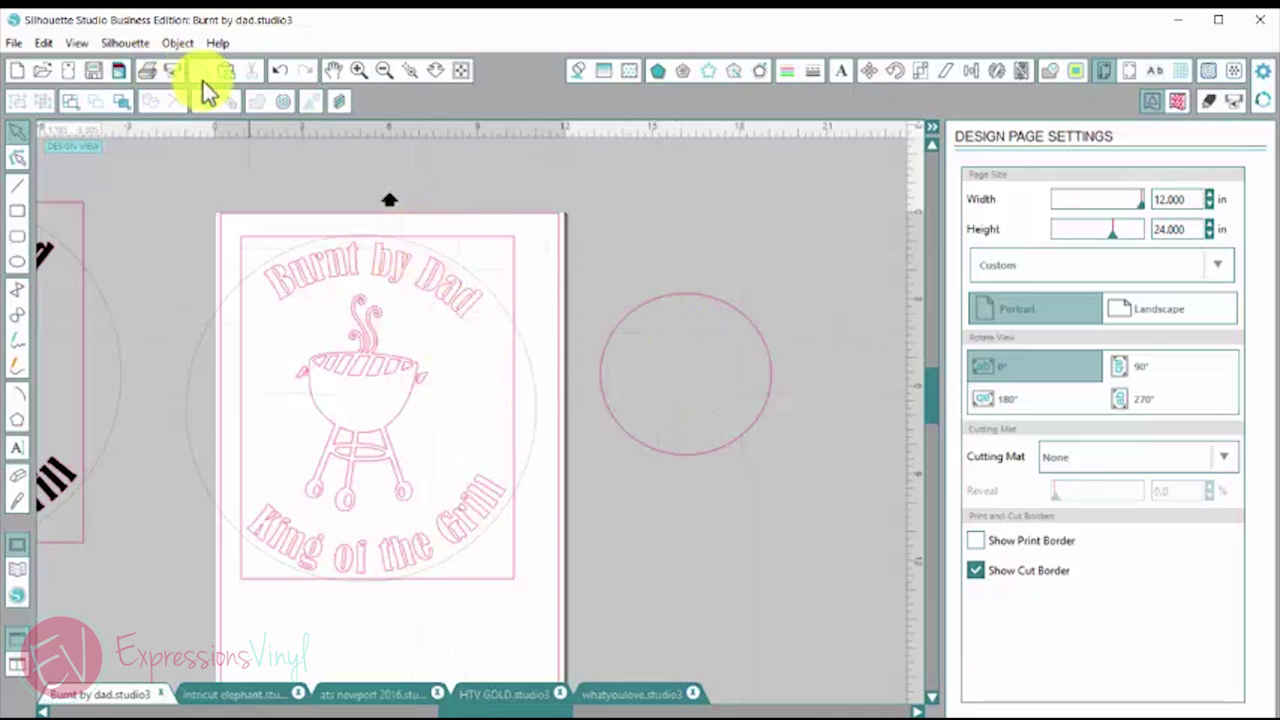
click(17, 447)
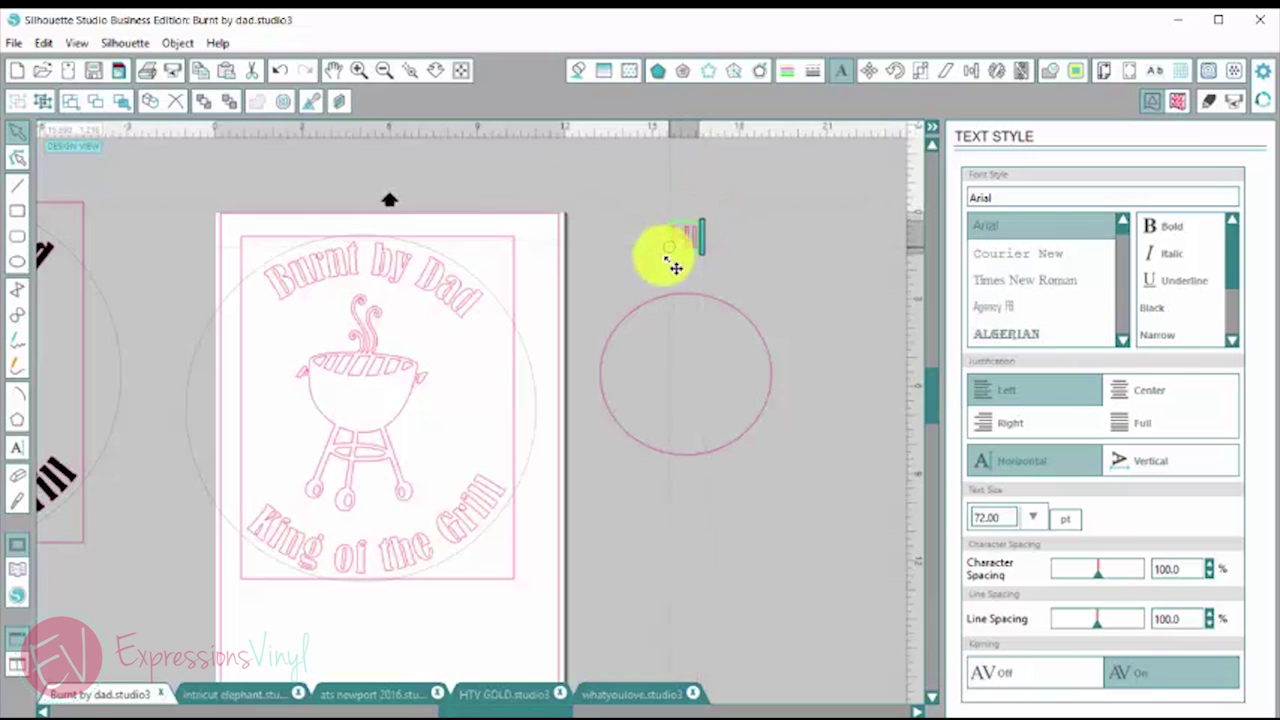
drag(663, 257, 675, 311)
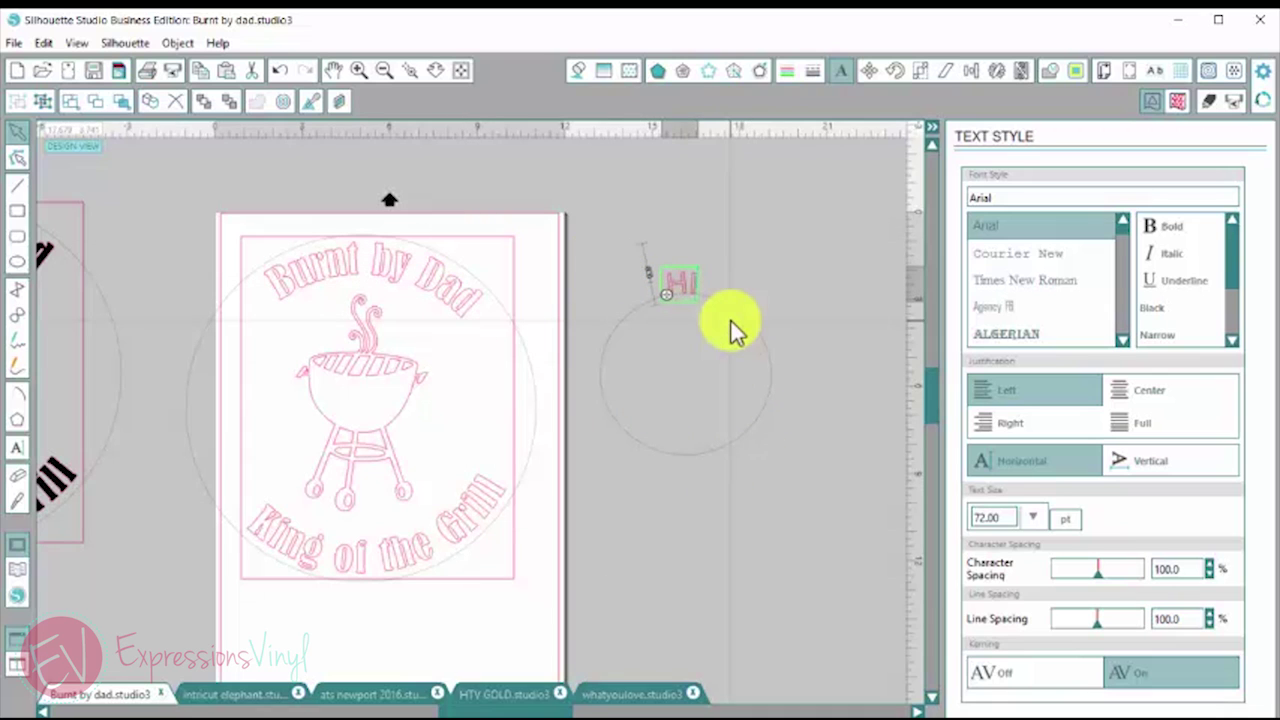
click(565, 202)
drag(608, 246, 812, 539)
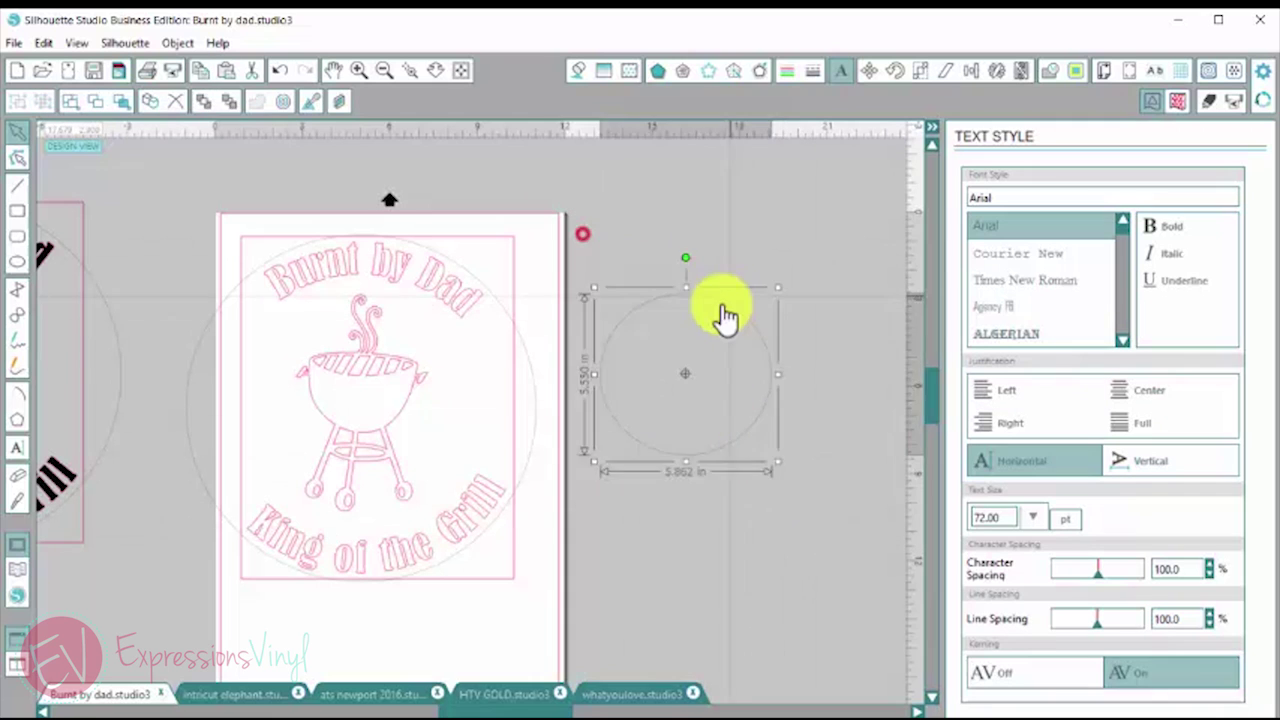
key(Delete)
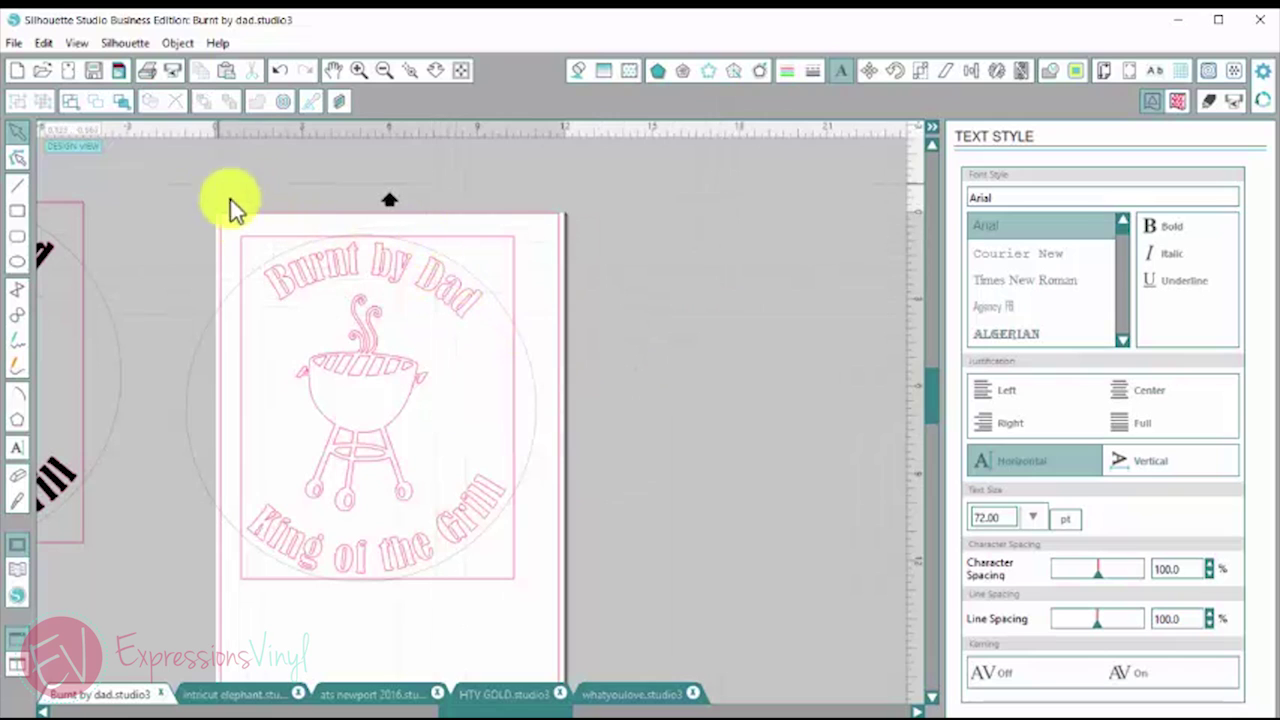
drag(232, 207, 634, 623)
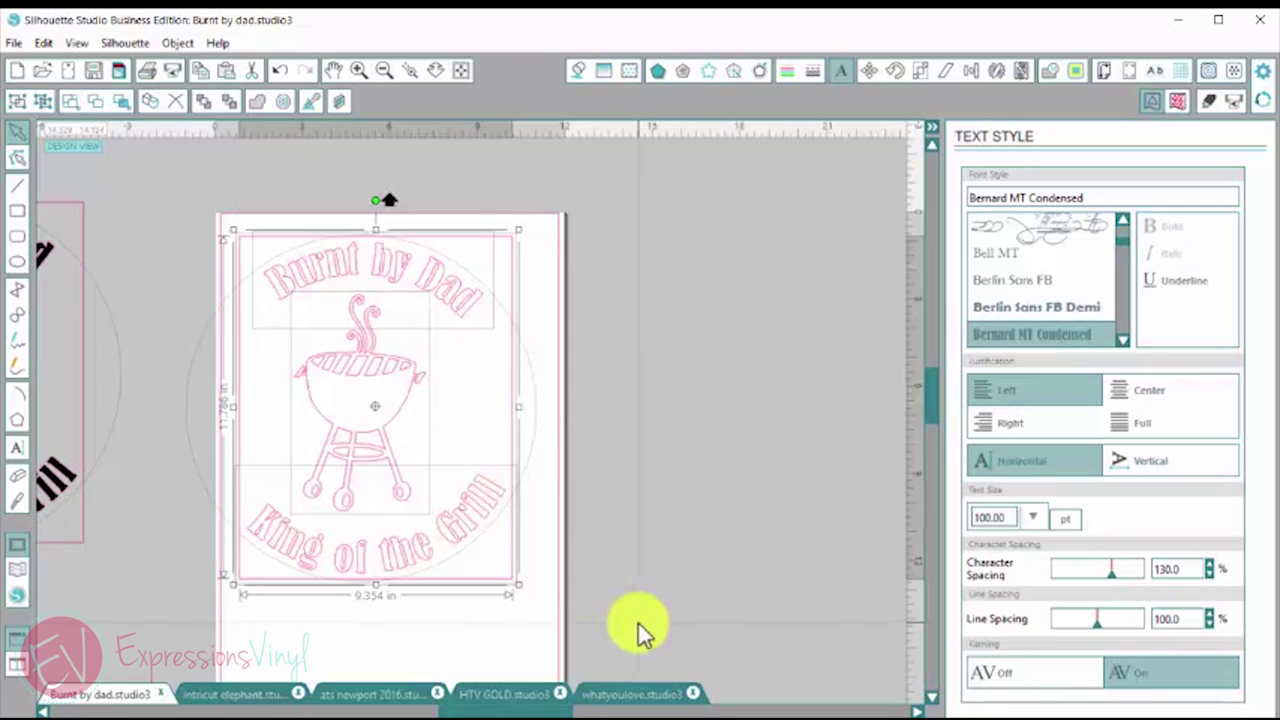
Step: Reselect the whole boxed design and nudge it two steps left and two steps up
key(Left)
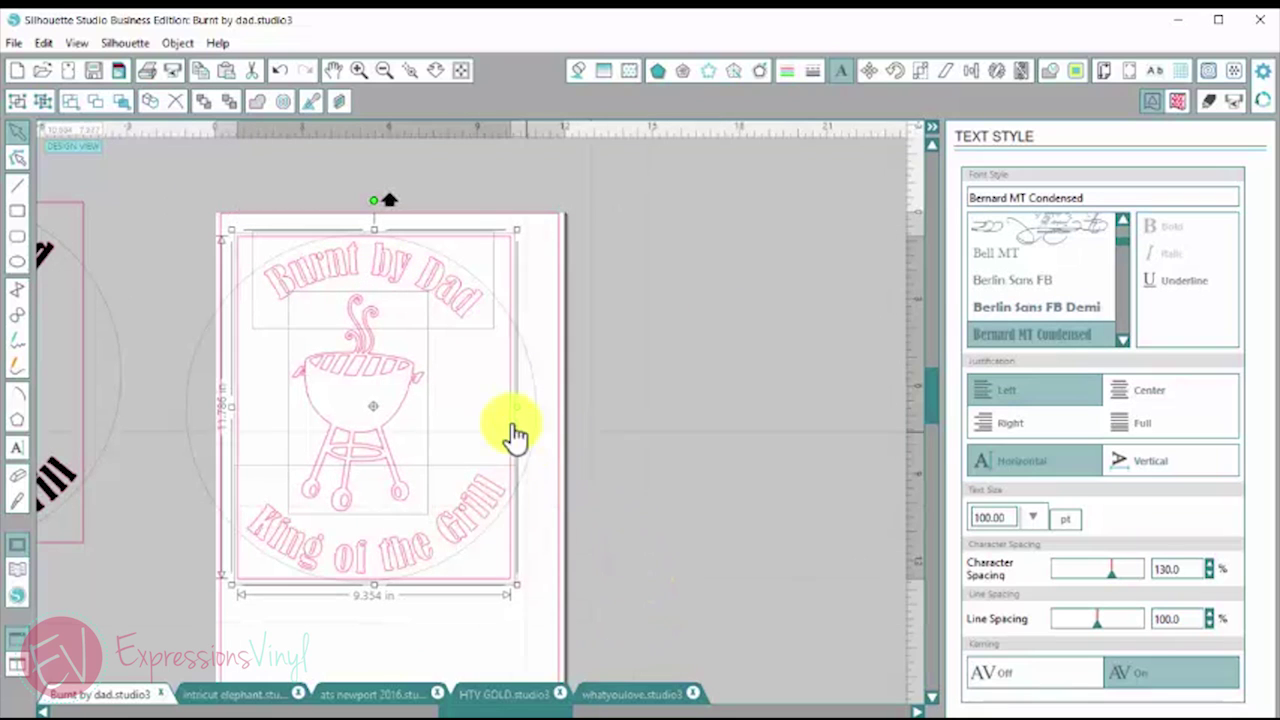
click(279, 70)
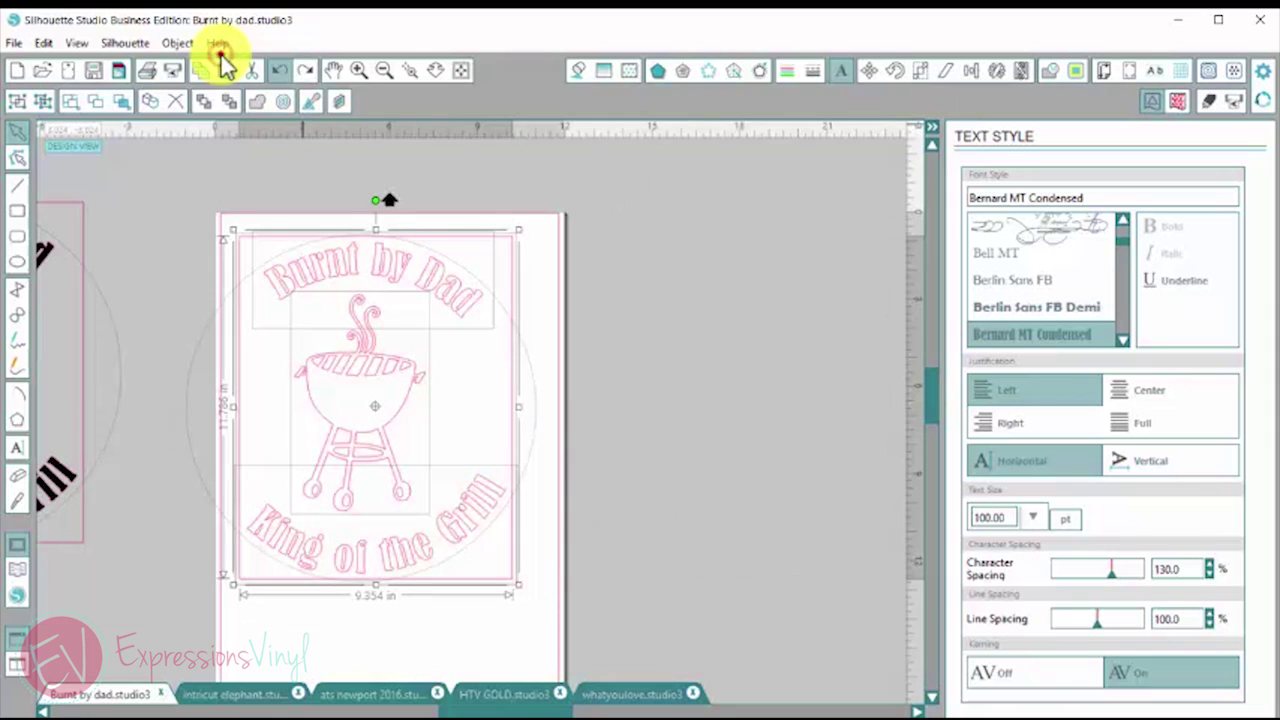
click(218, 57)
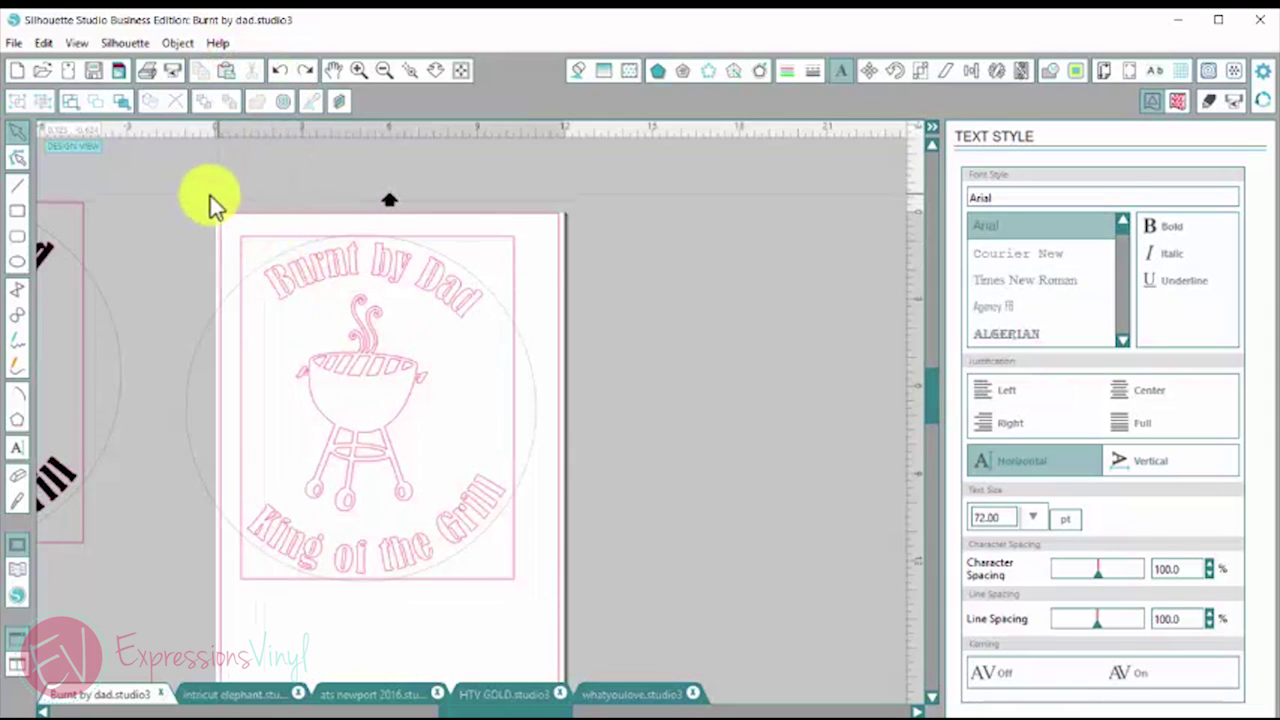
drag(144, 180, 525, 540)
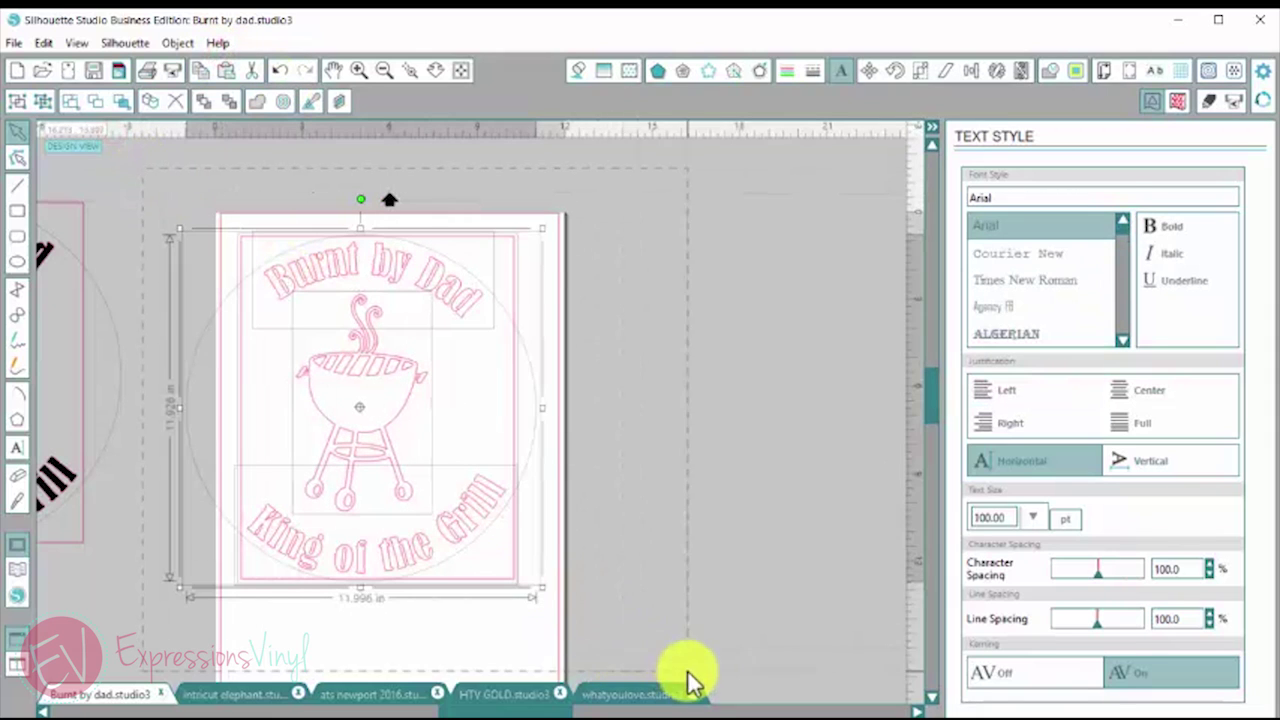
key(Left)
key(Left)
key(Left)
key(Up)
key(Up)
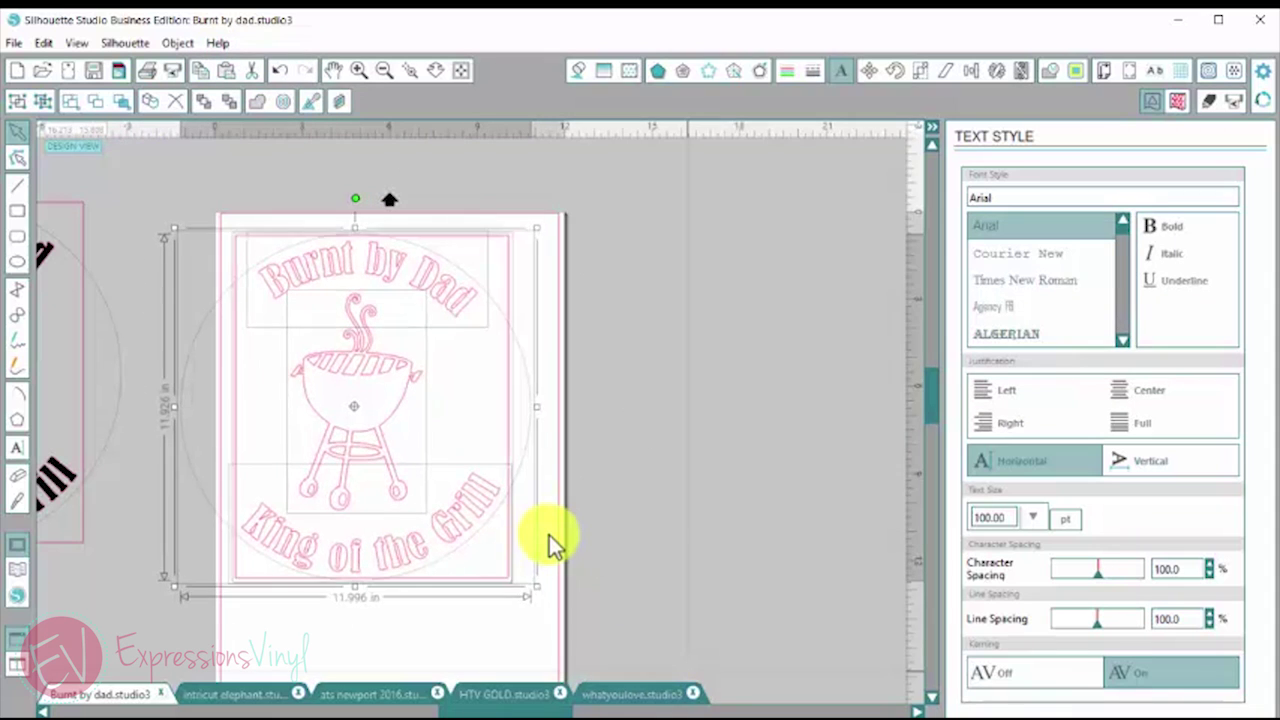
key(Up)
key(Up)
key(Left)
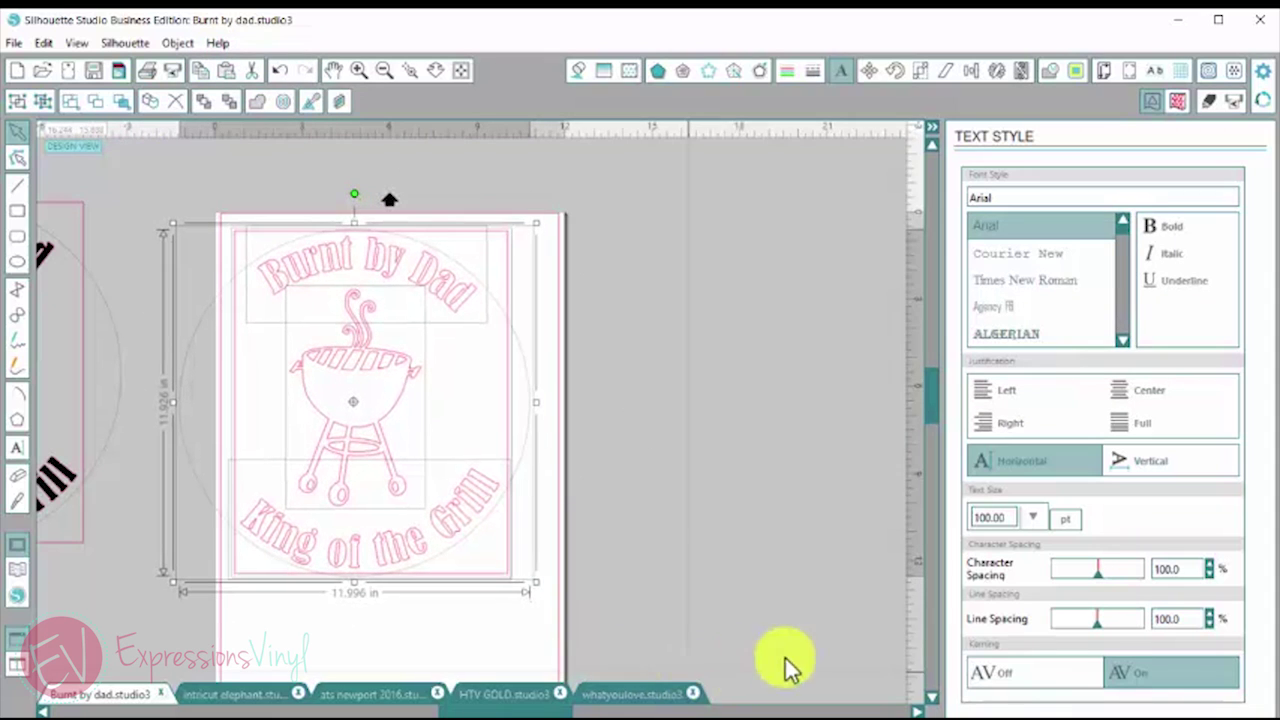
click(620, 443)
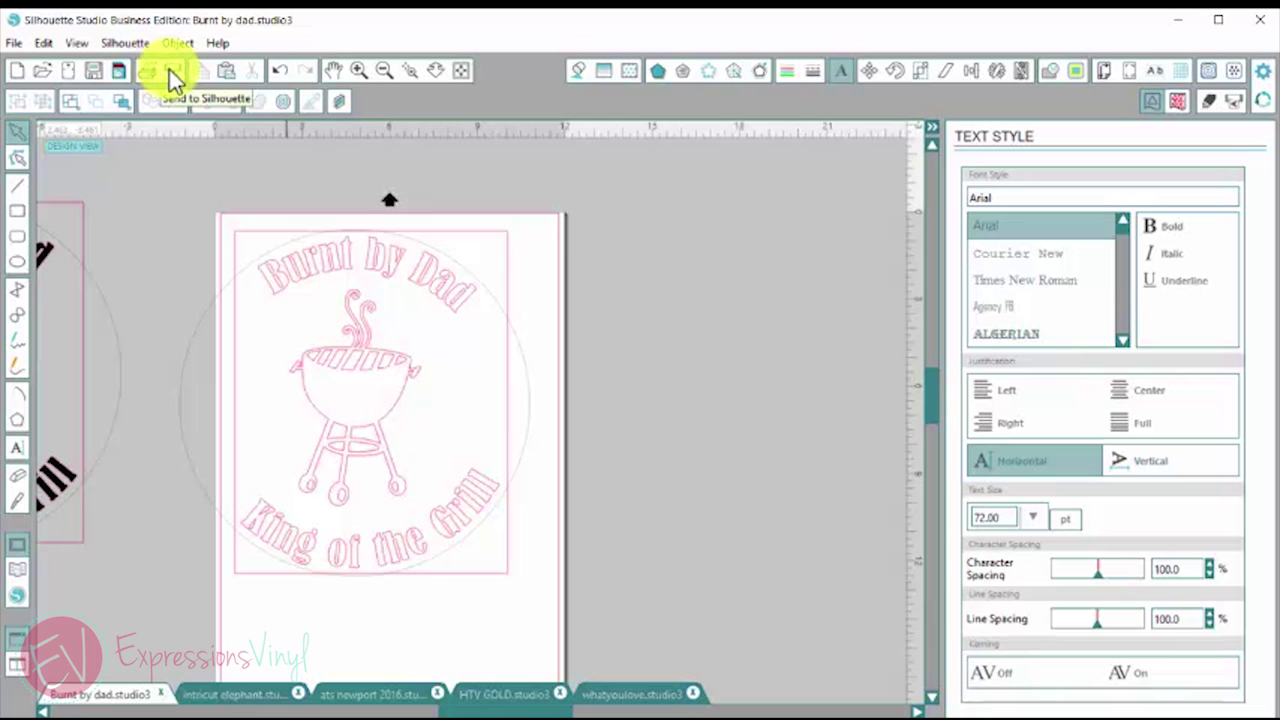
click(169, 69)
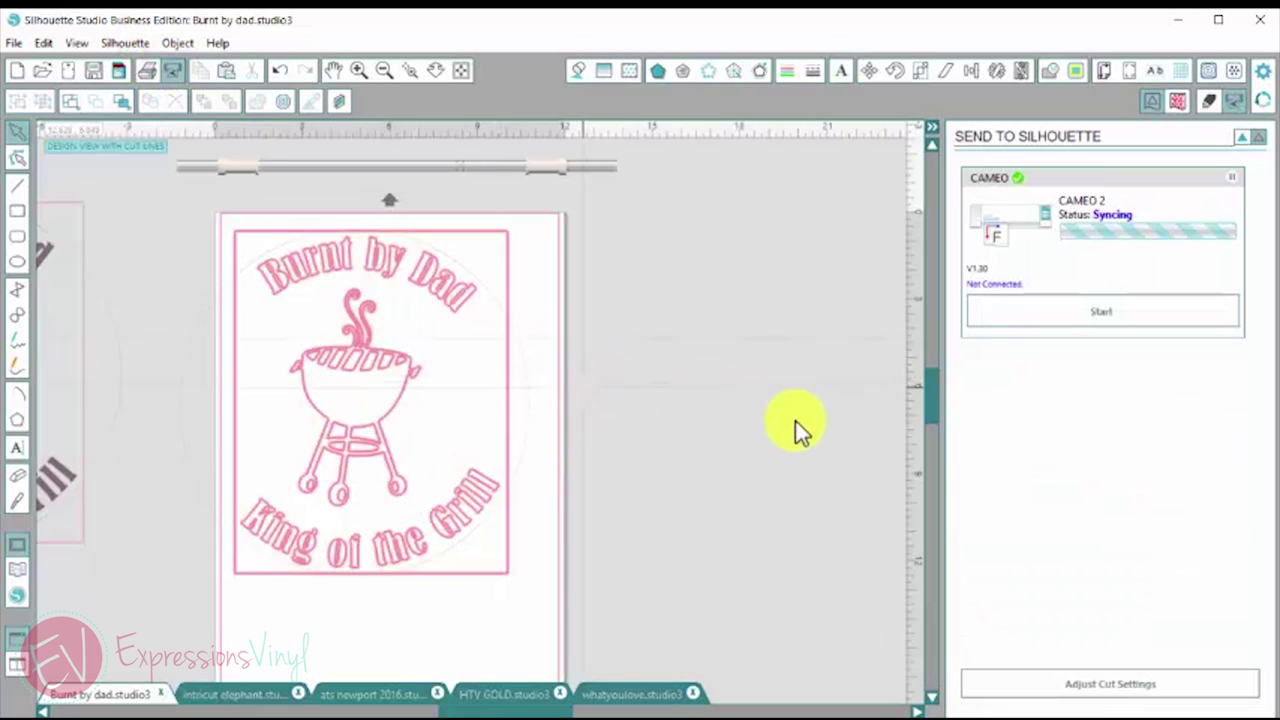
Step: Choose Vinyl as the cut material and lower the blade thickness from 6 to 5
click(1108, 683)
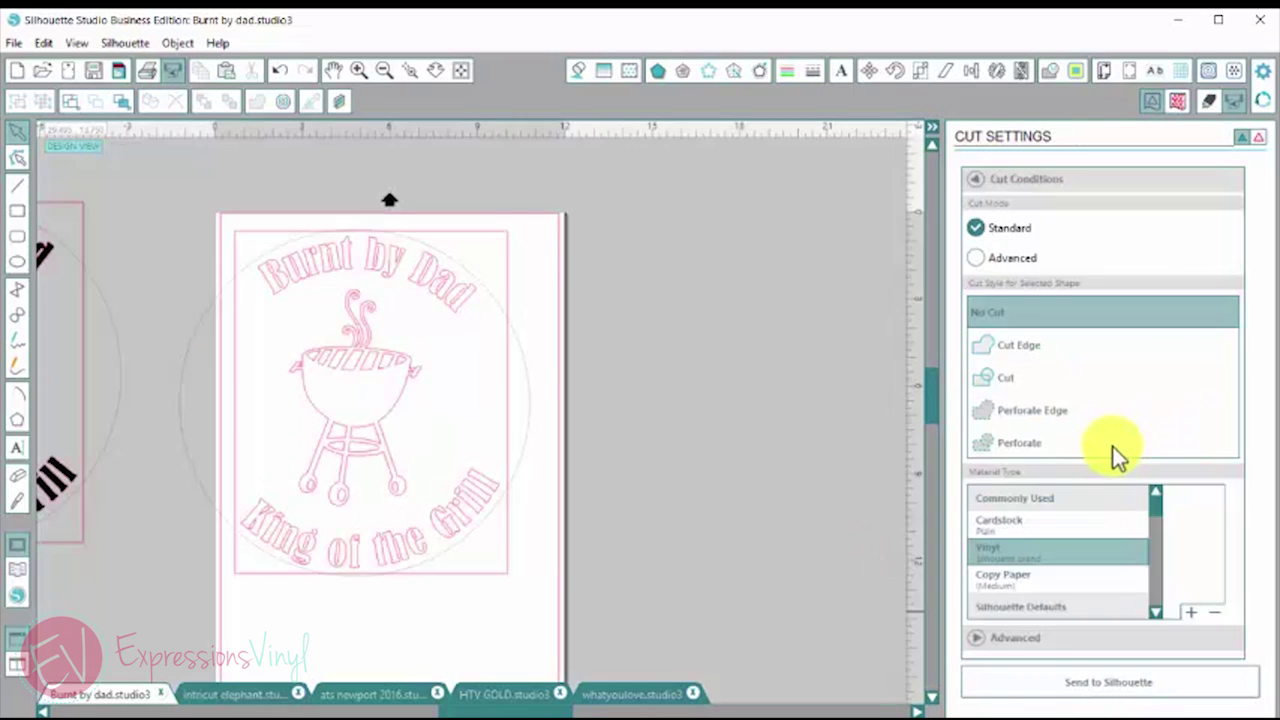
click(1003, 553)
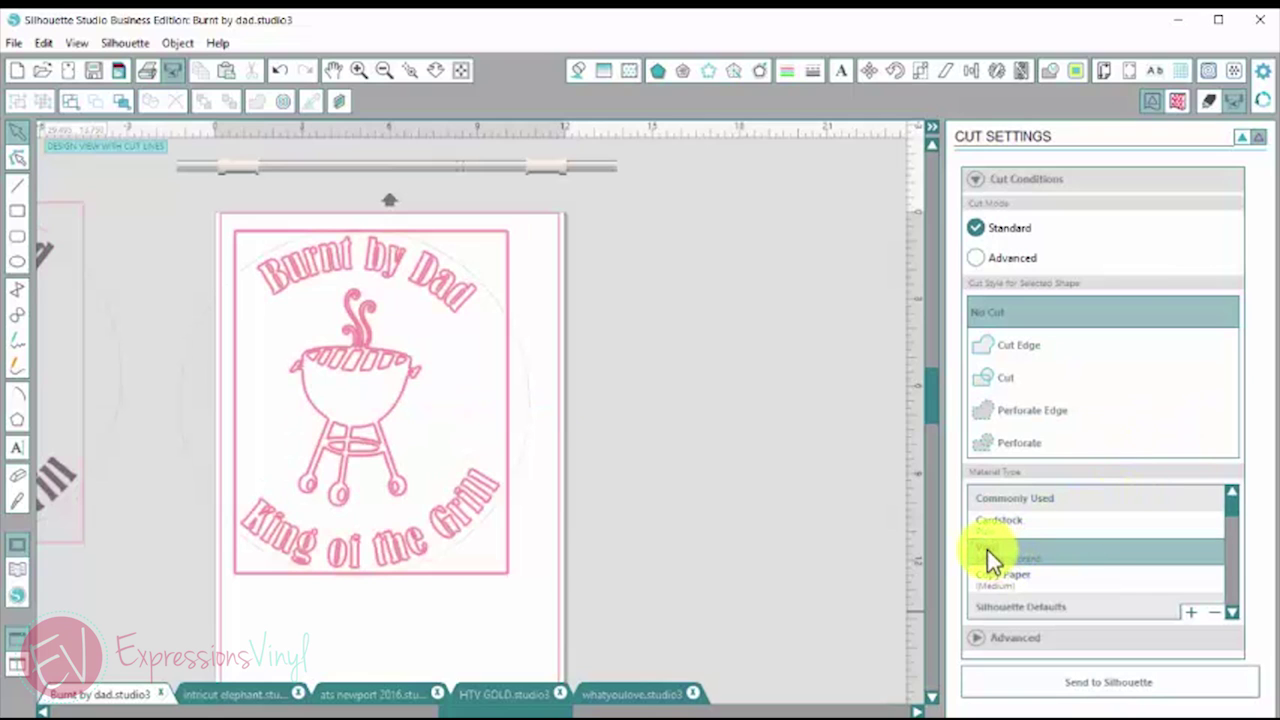
click(786, 443)
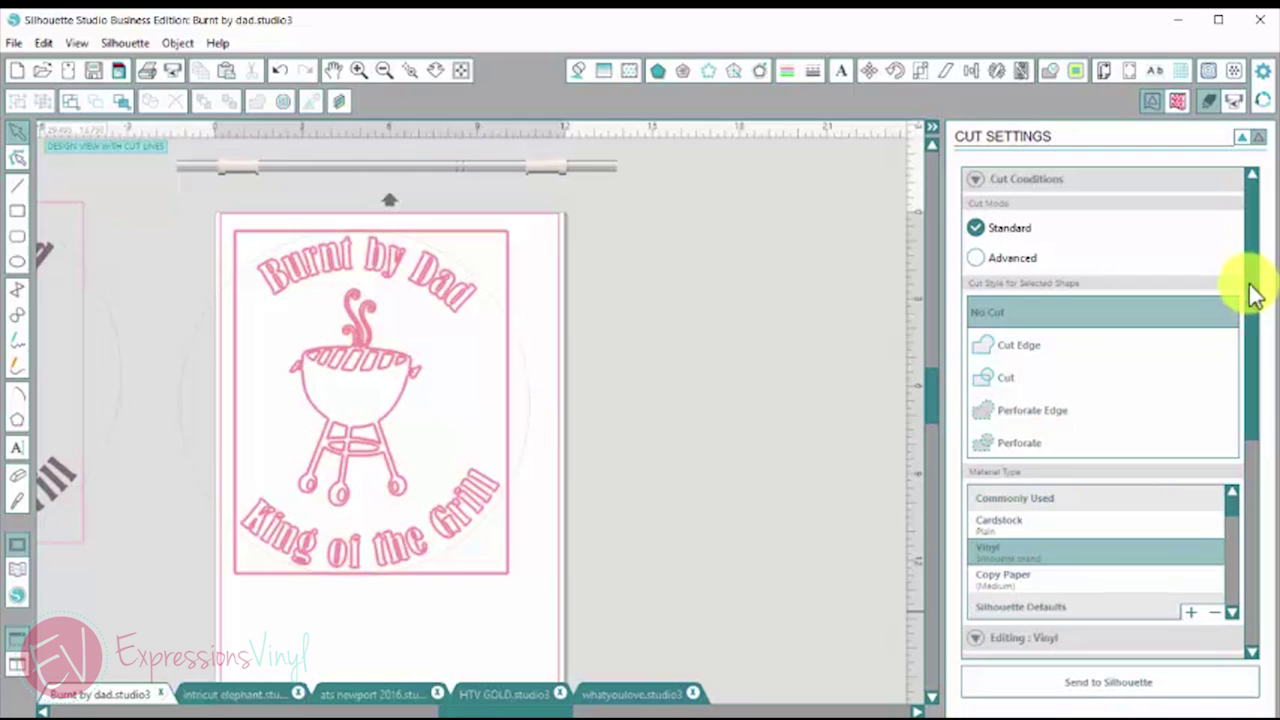
drag(1256, 295, 1257, 491)
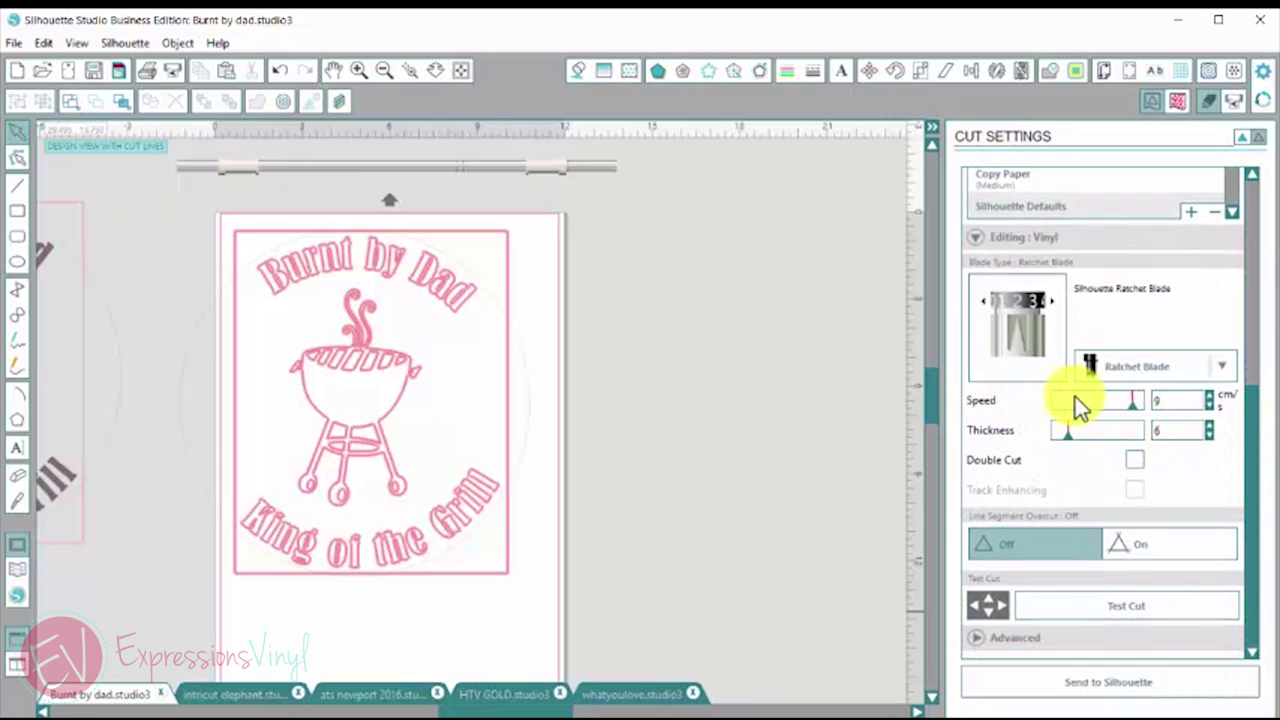
click(1210, 436)
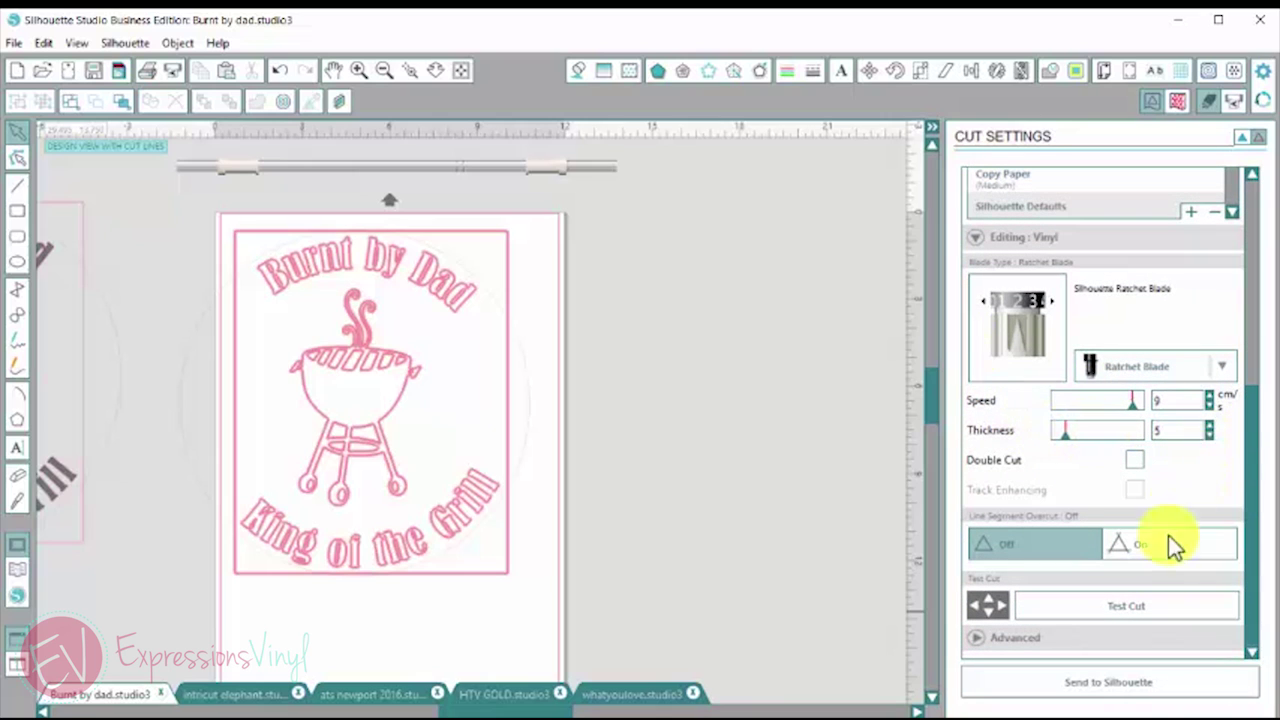